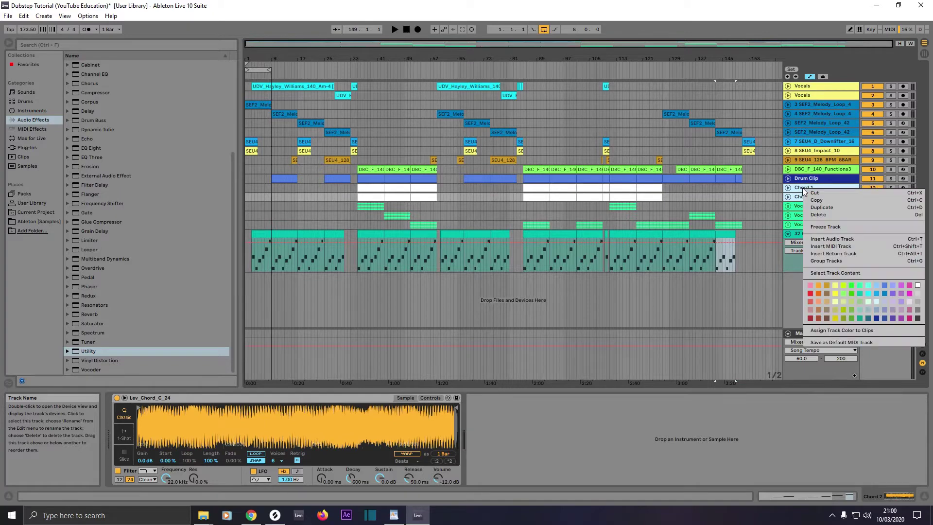
# - Group the Chord 1 and Chord 2 tracks and rename the group Chord Drop
pyautogui.click(825, 264)
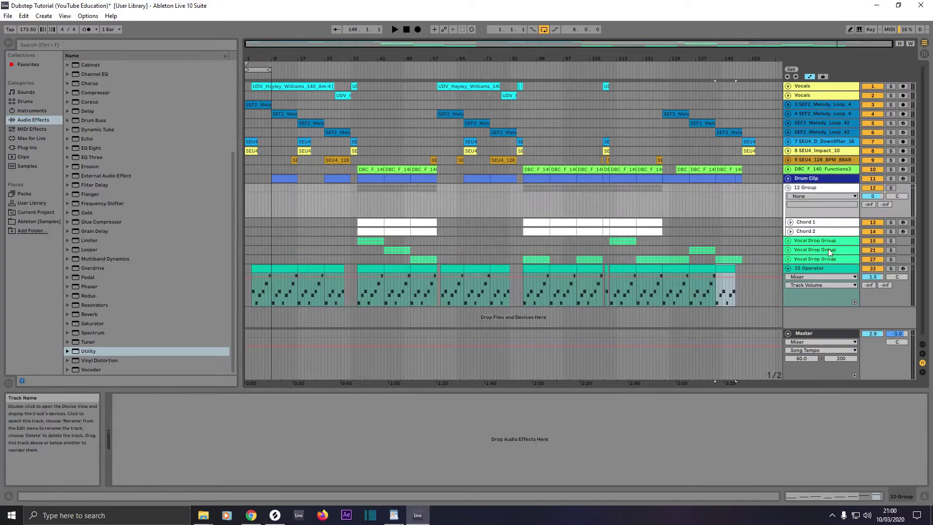
pyautogui.rightClick(808, 191)
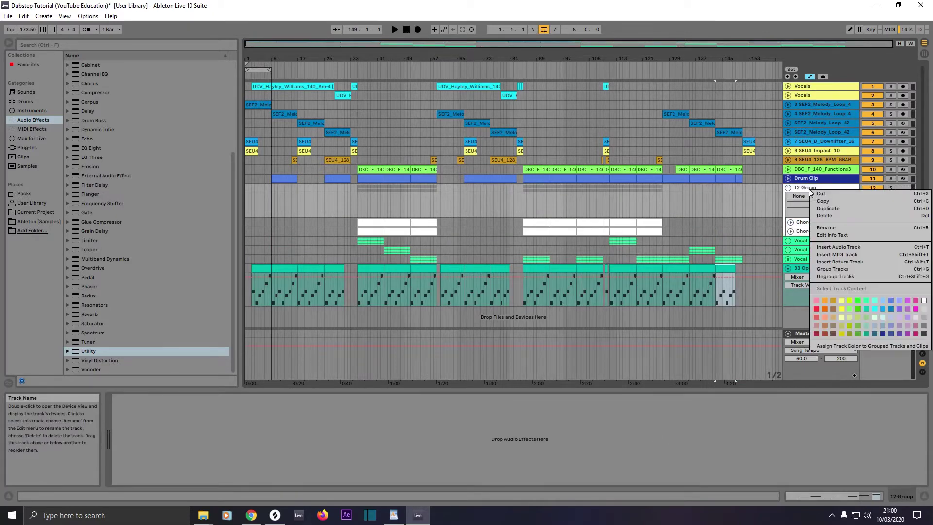
pyautogui.click(825, 228)
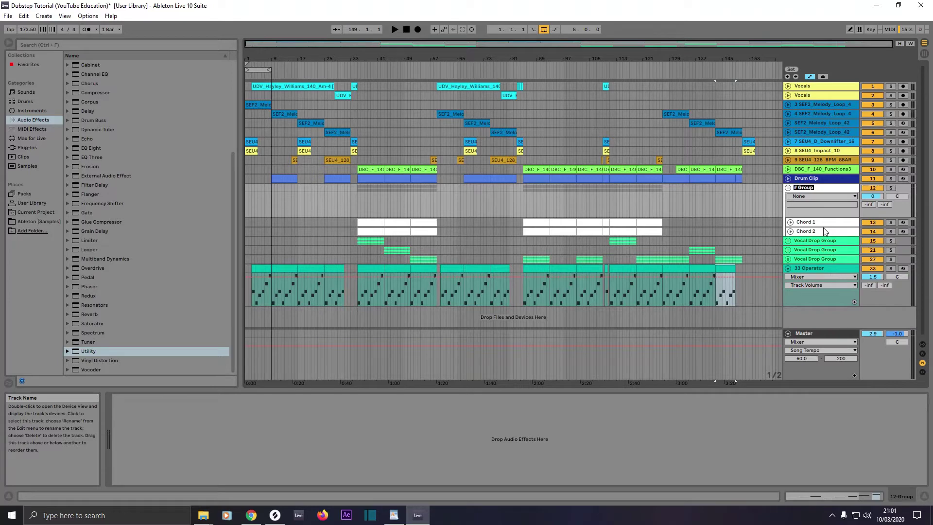
pyautogui.write('Chord Drop')
pyautogui.press('Return')
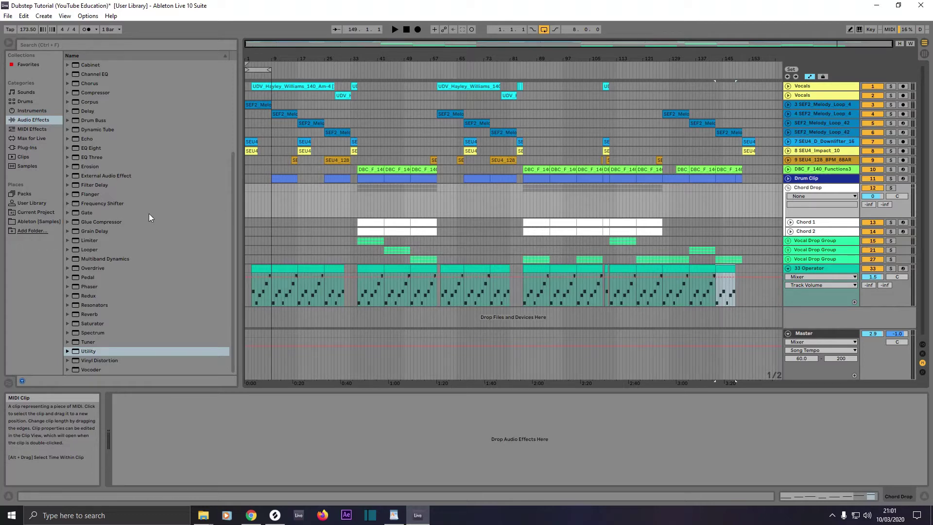
# - Add an EQ Eight to the Chord Drop group and make band 1 a steep low cut at 175 Hz
pyautogui.click(90, 147)
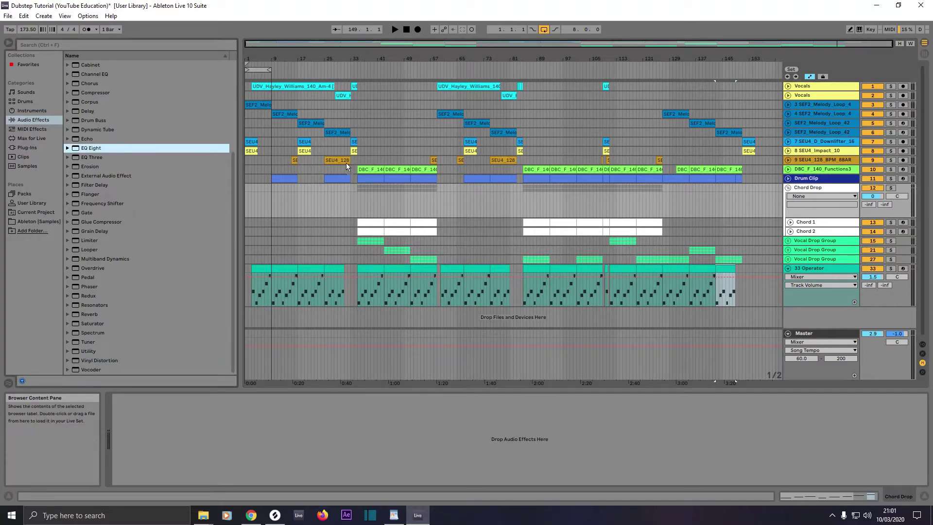
pyautogui.moveTo(545, 202); pyautogui.dragTo(545, 204)
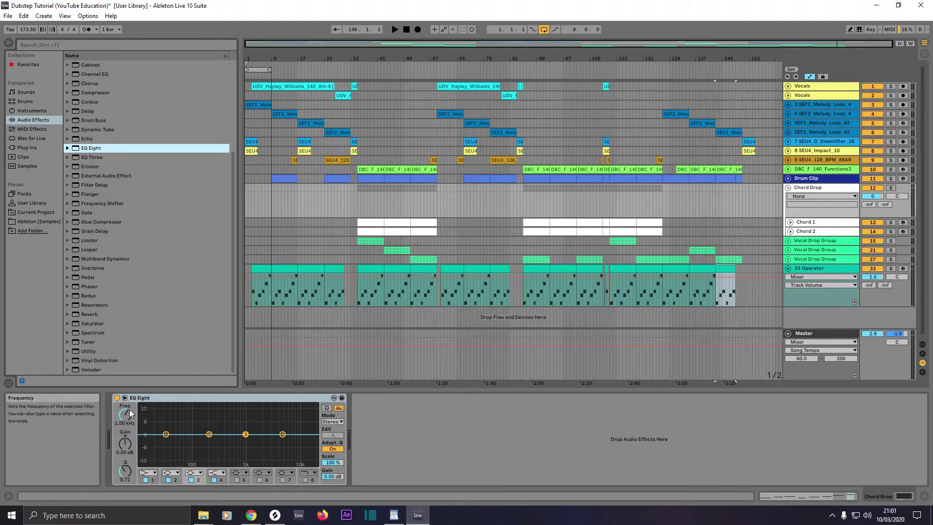
pyautogui.click(166, 435)
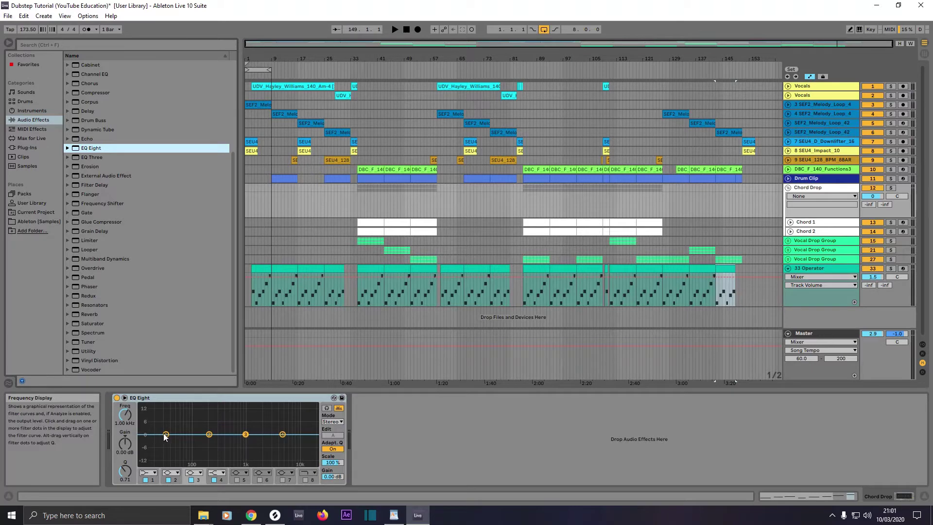
pyautogui.click(148, 473)
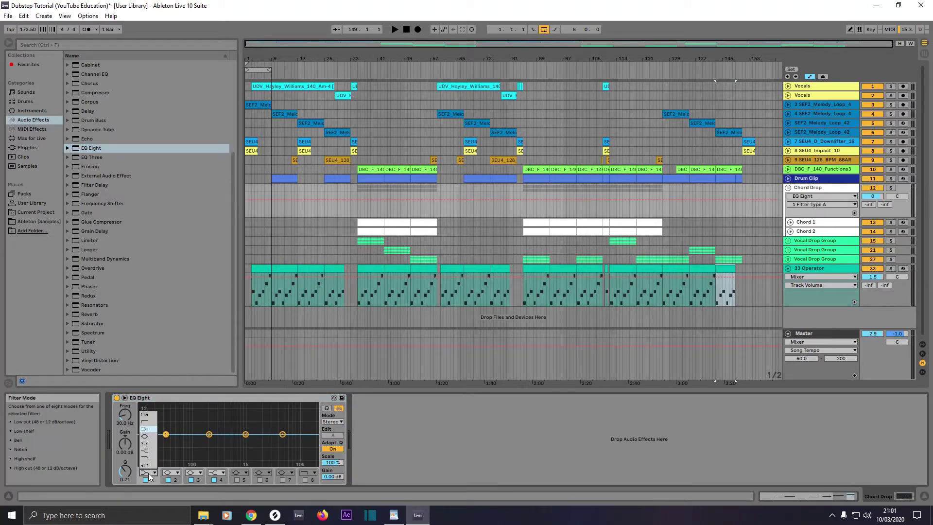
pyautogui.click(149, 417)
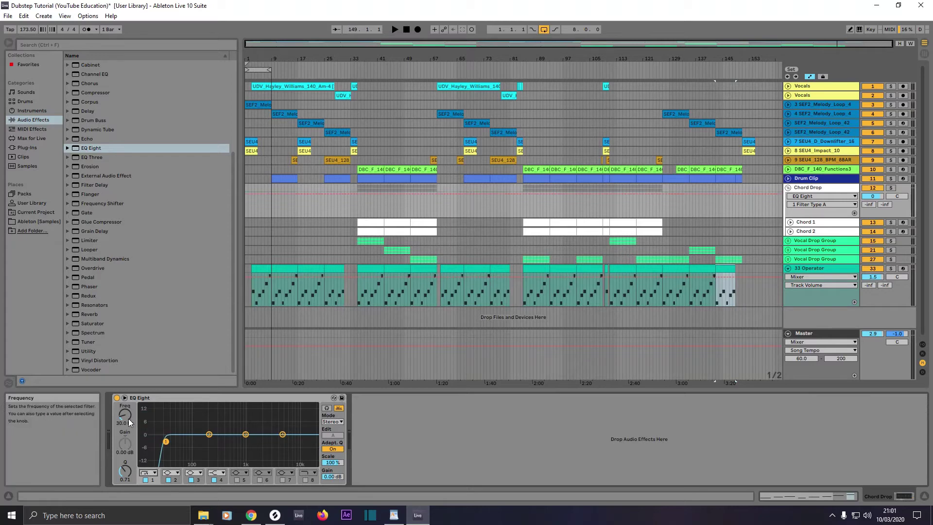
pyautogui.moveTo(165, 434); pyautogui.dragTo(206, 442)
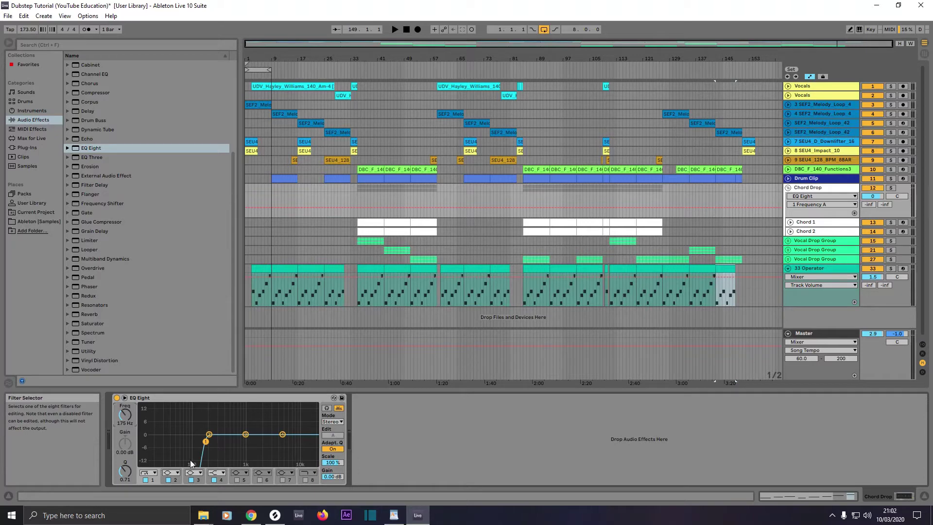
# - Set EQ band 2 to 500 Hz, -1.95 dB and Q 13.1, and the 1 kHz band 3 to -1.55 dB and Q 15.0
pyautogui.click(209, 434)
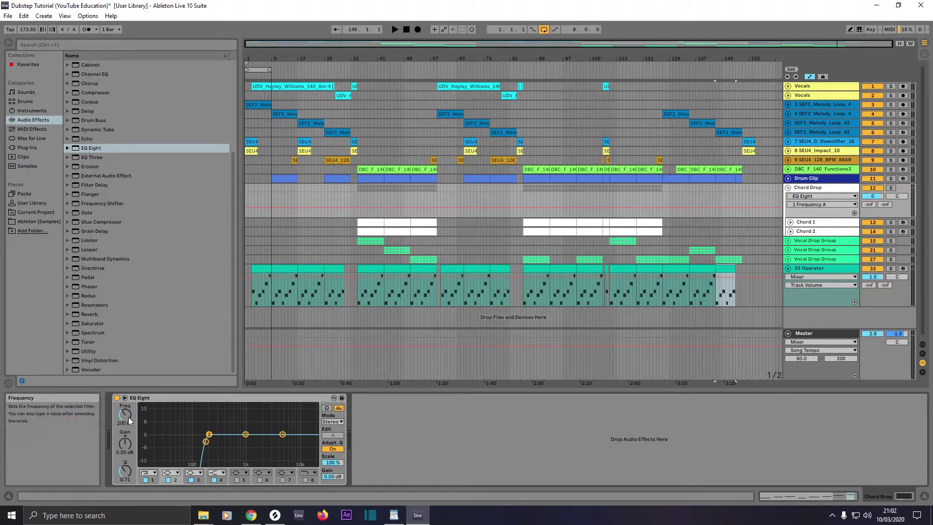
pyautogui.moveTo(127, 423); pyautogui.dragTo(125, 425)
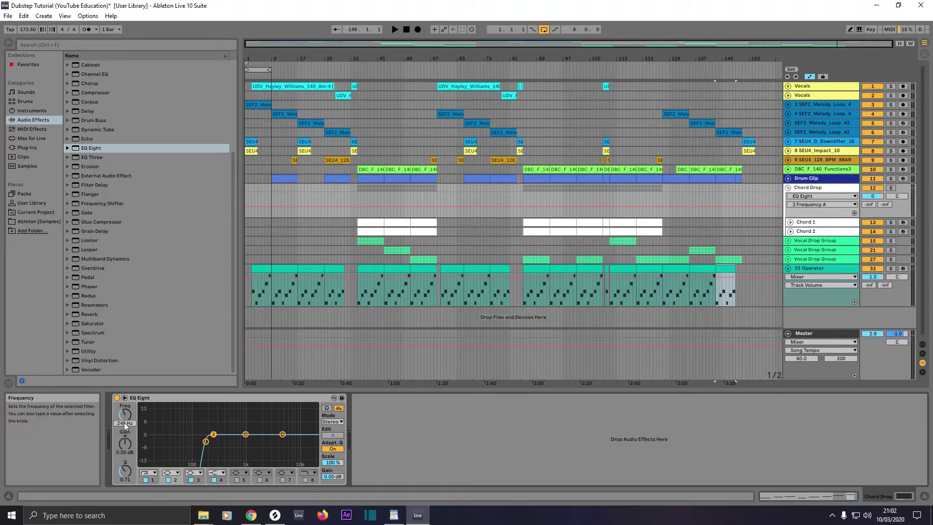
pyautogui.write('500')
pyautogui.press('Return')
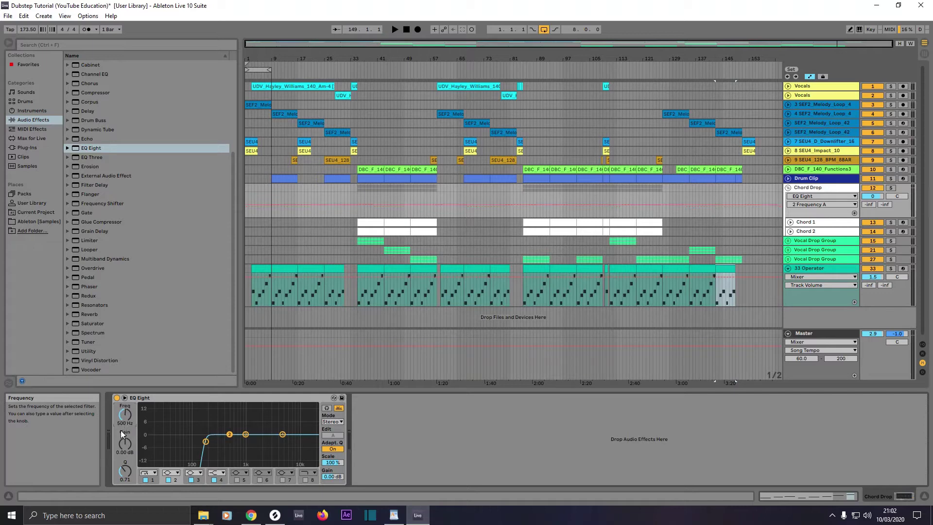
pyautogui.moveTo(125, 445)
pyautogui.mouseDown()
pyautogui.moveTo(125, 464)
pyautogui.moveTo(125, 447)
pyautogui.mouseUp()
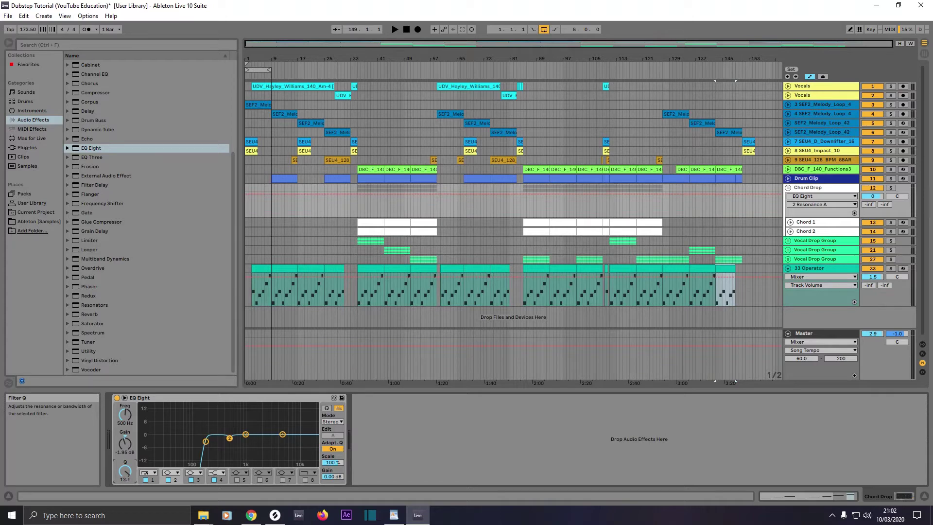
pyautogui.click(246, 434)
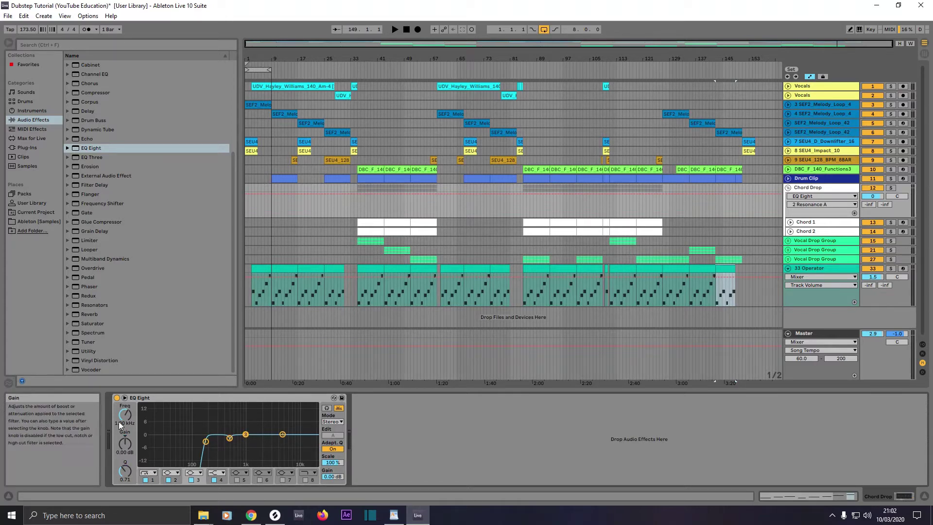
pyautogui.moveTo(129, 443); pyautogui.dragTo(132, 468)
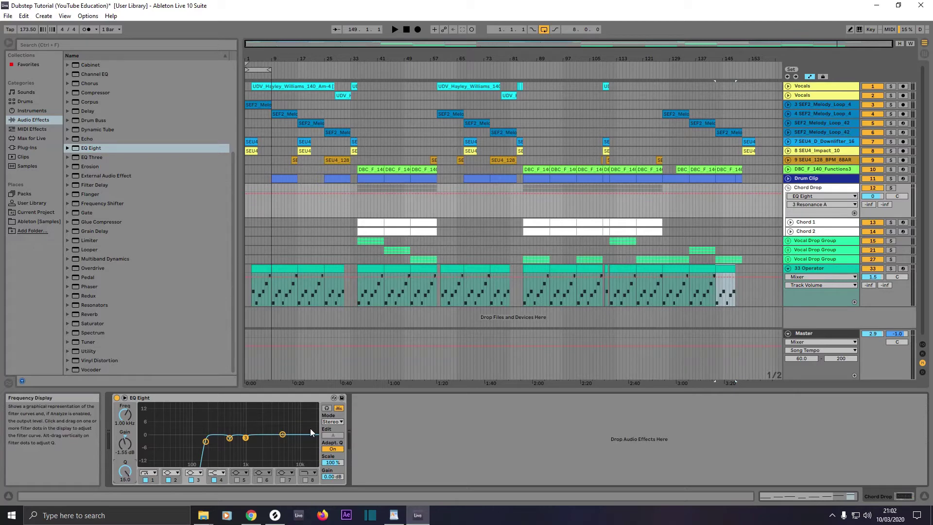
# - Make EQ band 4 a bell boost at 3.25 kHz with 2.55 dB gain and Q 18.0
pyautogui.click(284, 435)
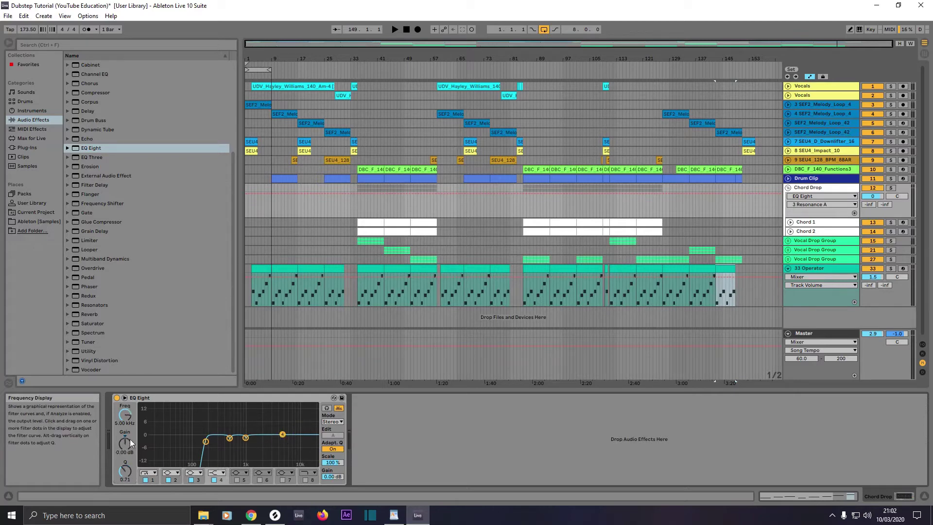
pyautogui.moveTo(124, 415); pyautogui.dragTo(125, 417)
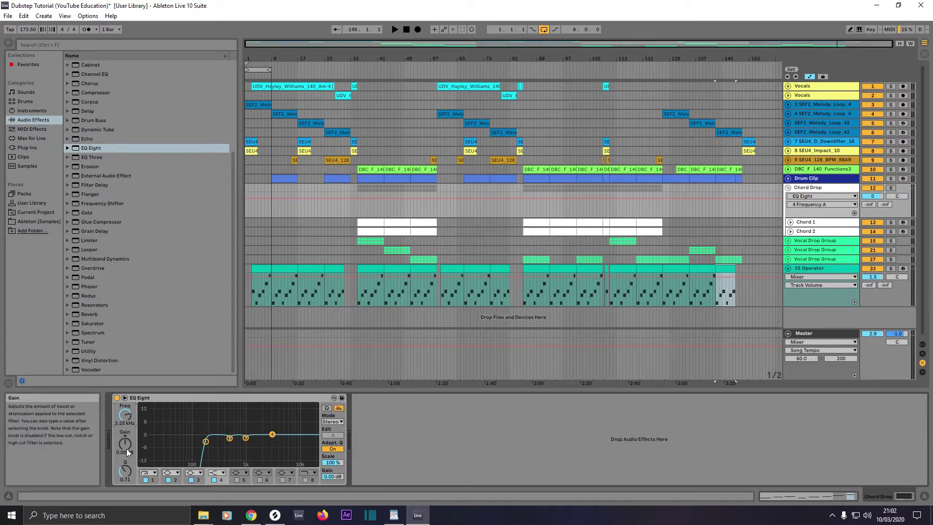
pyautogui.moveTo(125, 449)
pyautogui.mouseDown()
pyautogui.moveTo(125, 468)
pyautogui.moveTo(124, 447)
pyautogui.mouseUp()
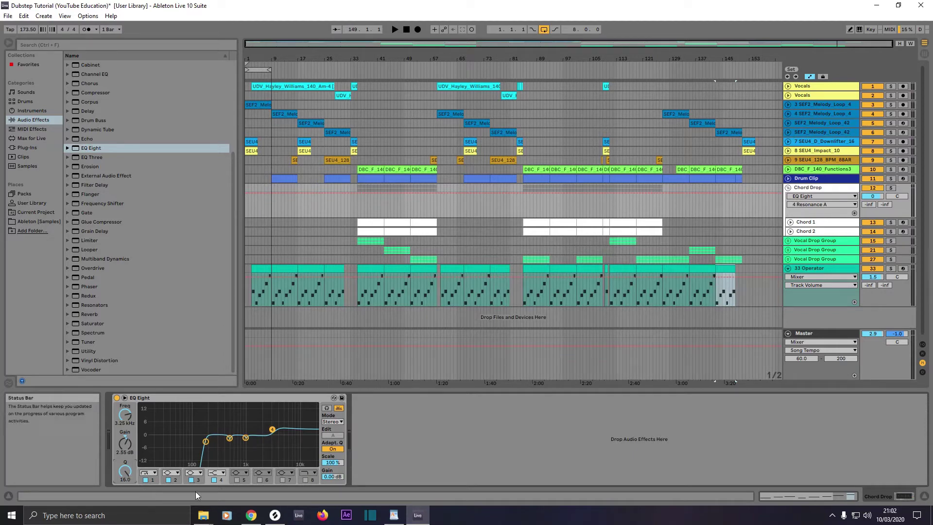
pyautogui.click(214, 476)
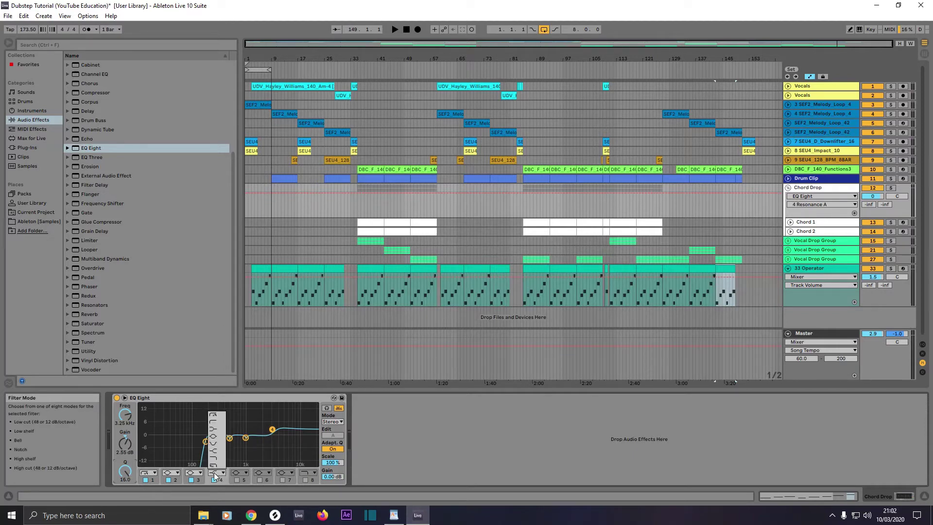
pyautogui.click(214, 437)
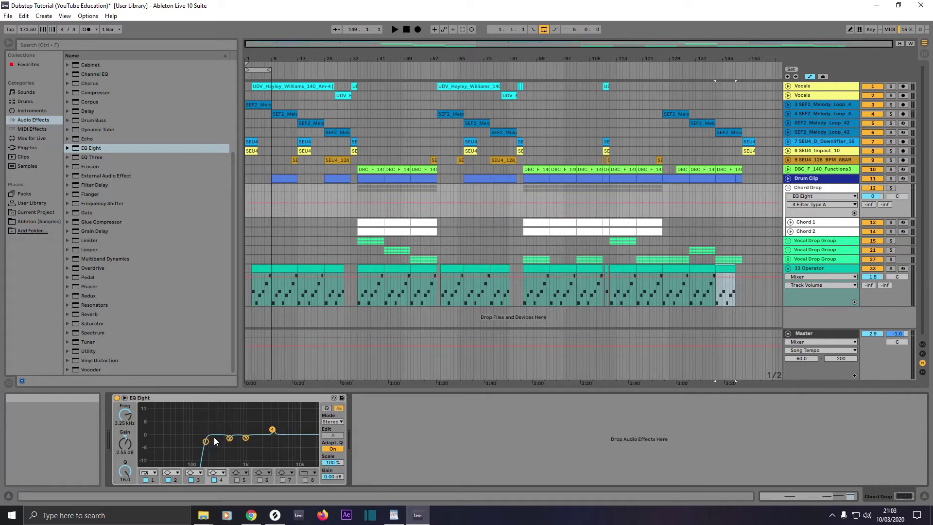
# - Enable EQ band 5 and make it a steep high cut at 18.0 kHz
pyautogui.click(237, 480)
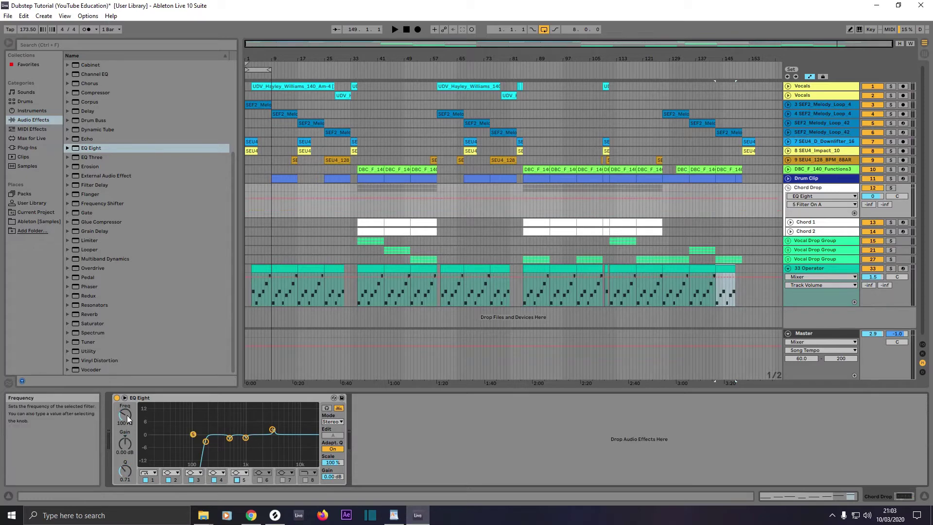
pyautogui.moveTo(127, 415); pyautogui.dragTo(127, 340)
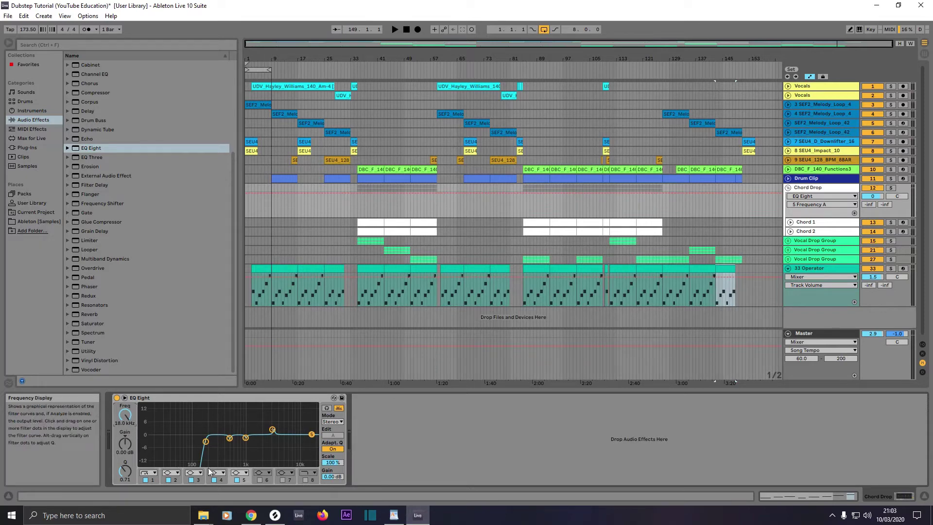
pyautogui.click(240, 473)
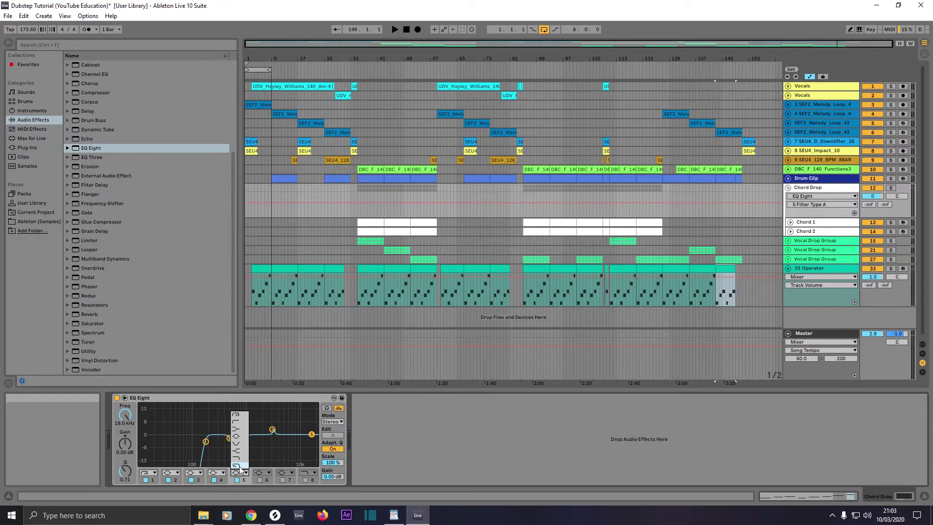
pyautogui.click(239, 468)
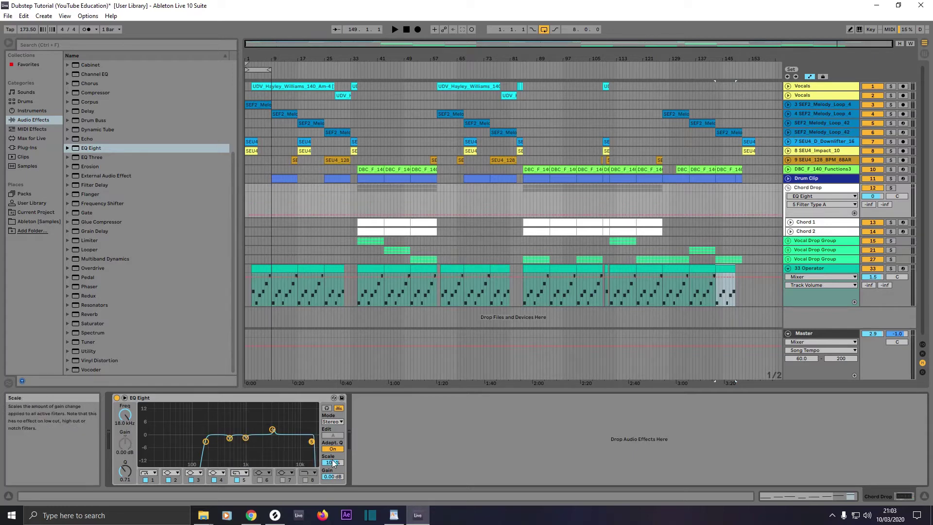
# - Set EQ Eight's scale to 105% and output gain to -0.30 dB, turn Adaptive Q off, and set band 5's Q to 0.95
pyautogui.click(333, 462)
pyautogui.moveTo(333, 477); pyautogui.dragTo(333, 477)
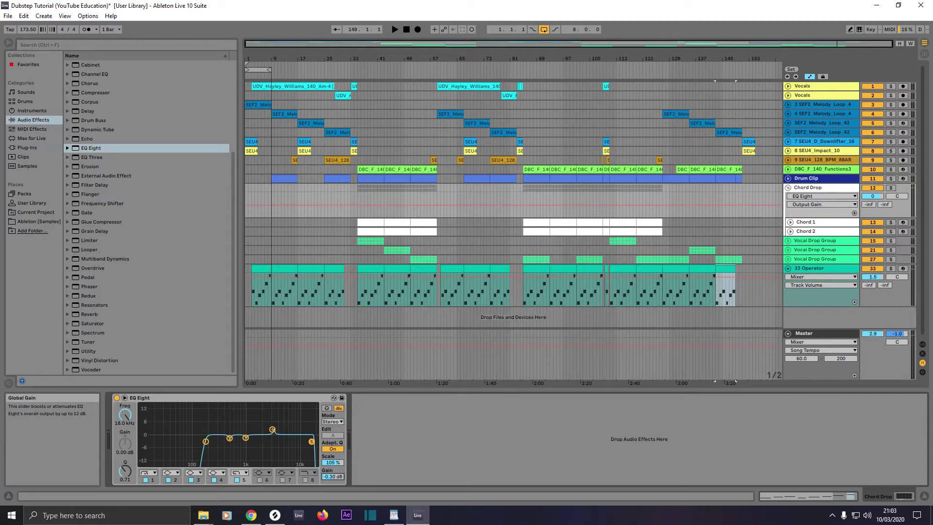
pyautogui.click(332, 449)
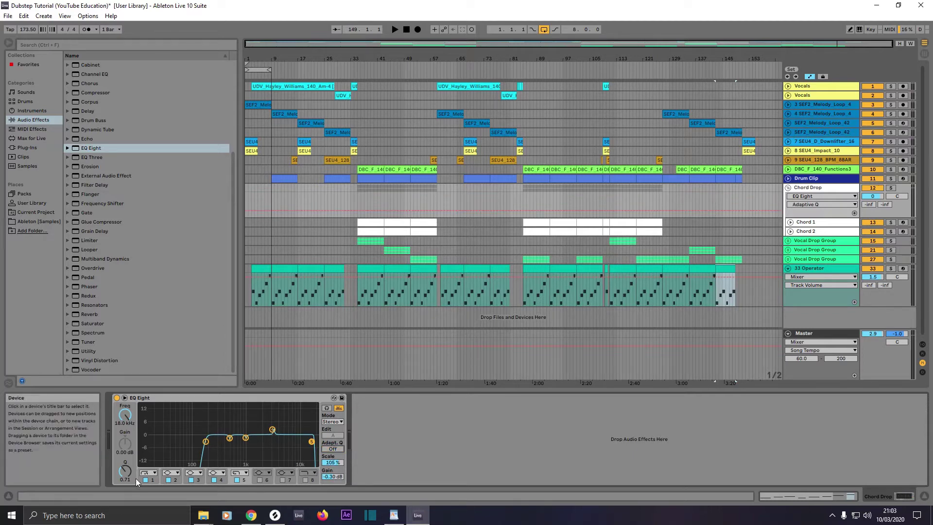
pyautogui.moveTo(126, 478); pyautogui.dragTo(126, 473)
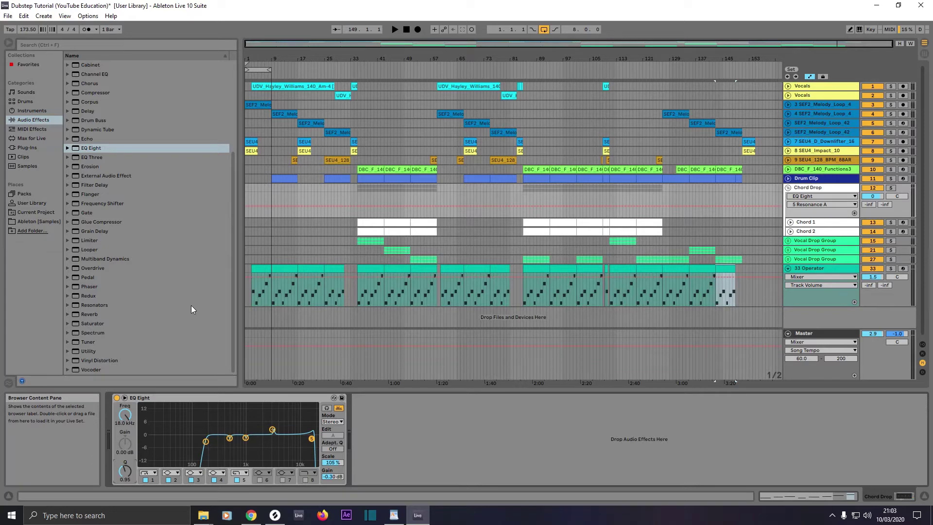
# - Add the Overdrive preset Enhance after the EQ Eight and set its filter to 18.0 kHz with bandwidth 2.75
pyautogui.click(68, 268)
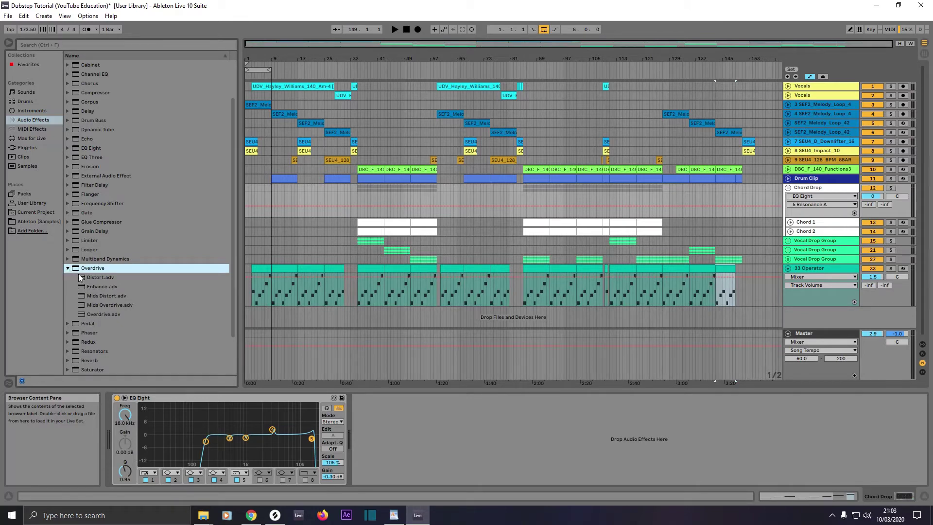
pyautogui.moveTo(92, 287); pyautogui.dragTo(372, 411)
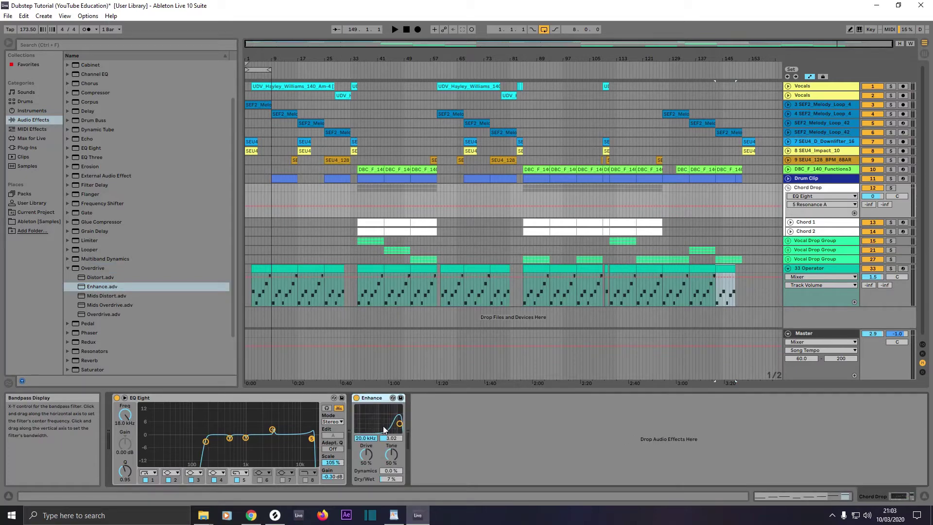
pyautogui.moveTo(365, 438); pyautogui.dragTo(393, 442)
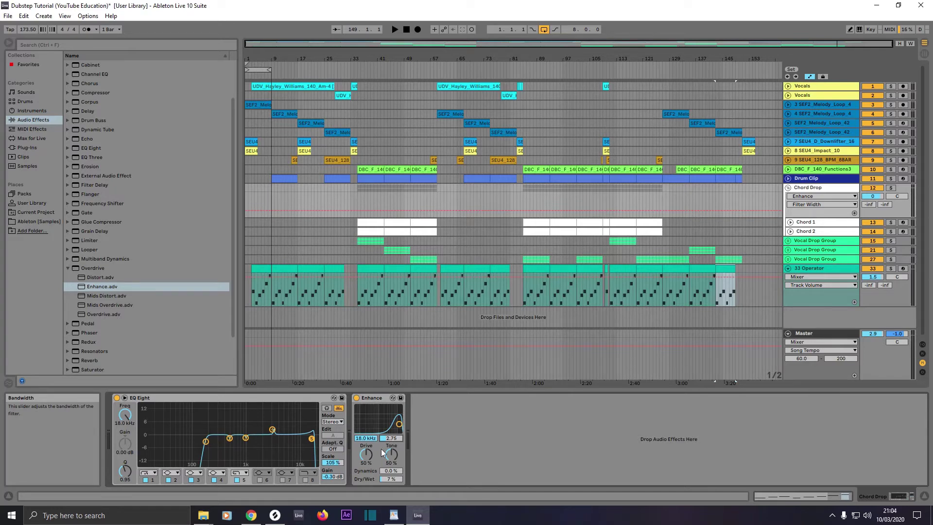
# - Set the Enhance overdrive to 41% drive, 45% tone, 8.5% dynamics and 15% dry/wet
pyautogui.moveTo(366, 454); pyautogui.dragTo(366, 455)
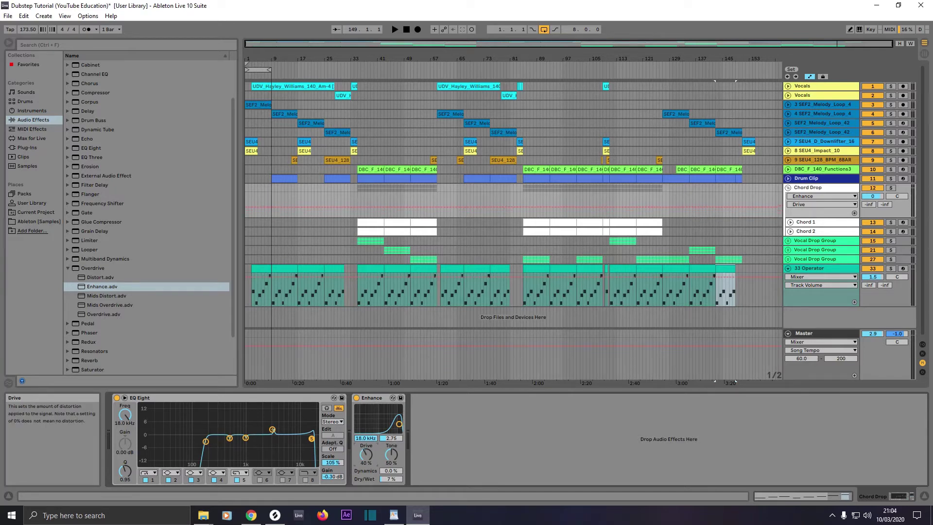
pyautogui.click(392, 454)
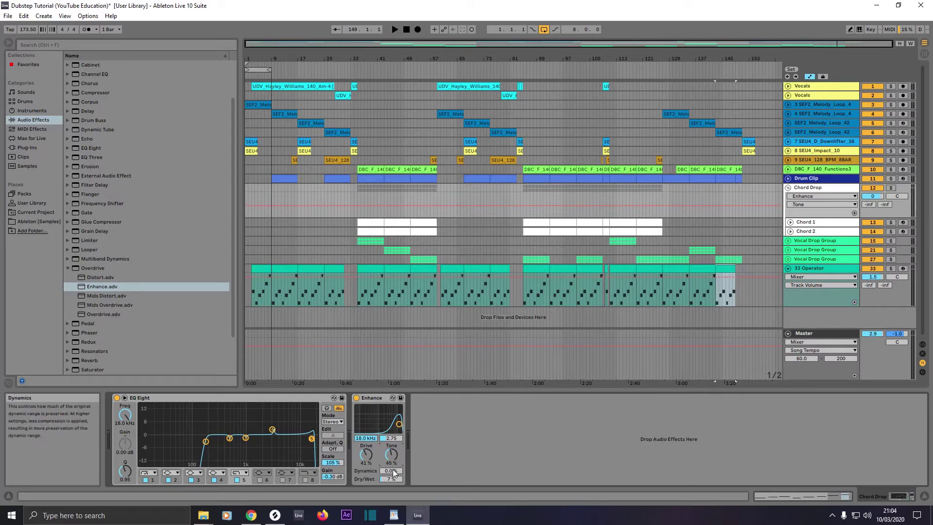
pyautogui.click(391, 470)
pyautogui.moveTo(391, 479); pyautogui.dragTo(391, 474)
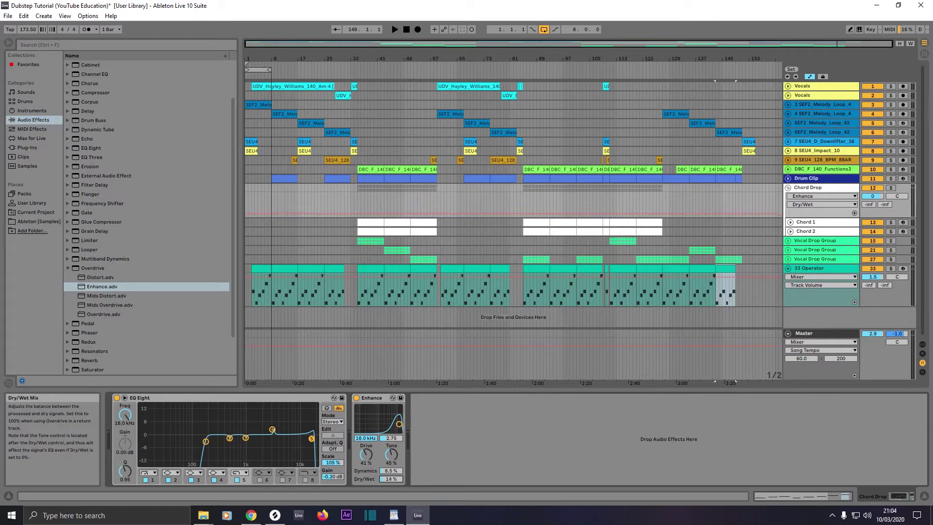
# - Add the Saturator preset A Bit Warmer between the EQ Eight and the Enhance overdrive
pyautogui.click(68, 370)
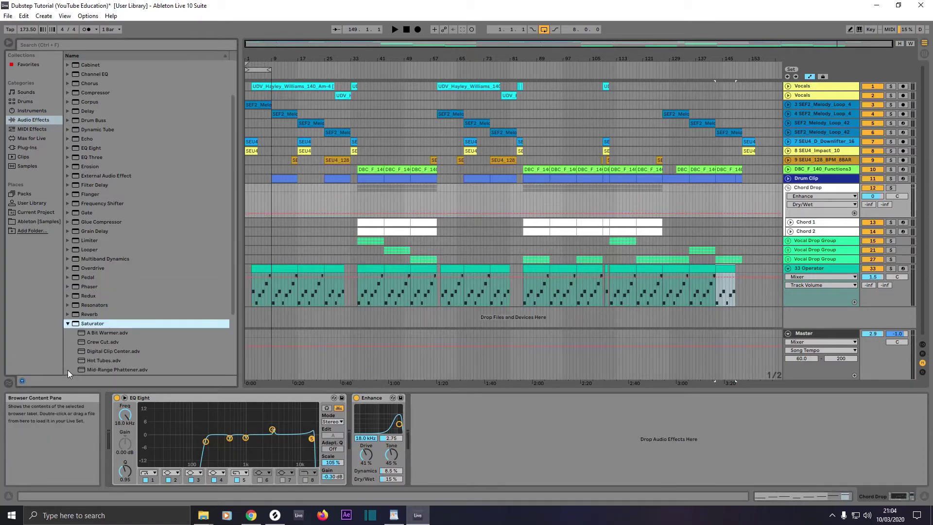
pyautogui.scroll(-1, 100, 348)
pyautogui.moveTo(102, 305)
pyautogui.mouseDown()
pyautogui.moveTo(359, 403)
pyautogui.moveTo(363, 441)
pyautogui.mouseUp()
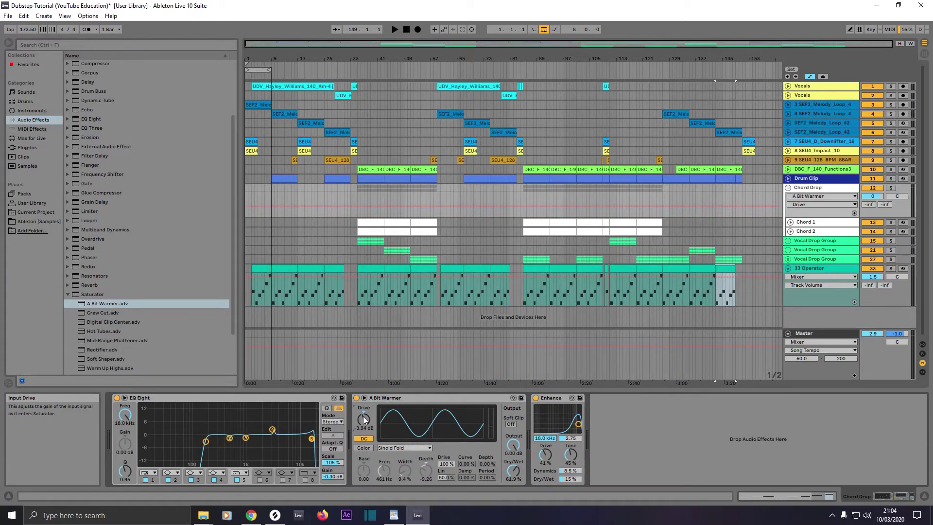
# - Enable A Bit Warmer's Color with base 3.54, frequency 3.25 kHz, width 30% and depth -5.10, and Soft Clip with dry/wet 72.5%
pyautogui.click(365, 447)
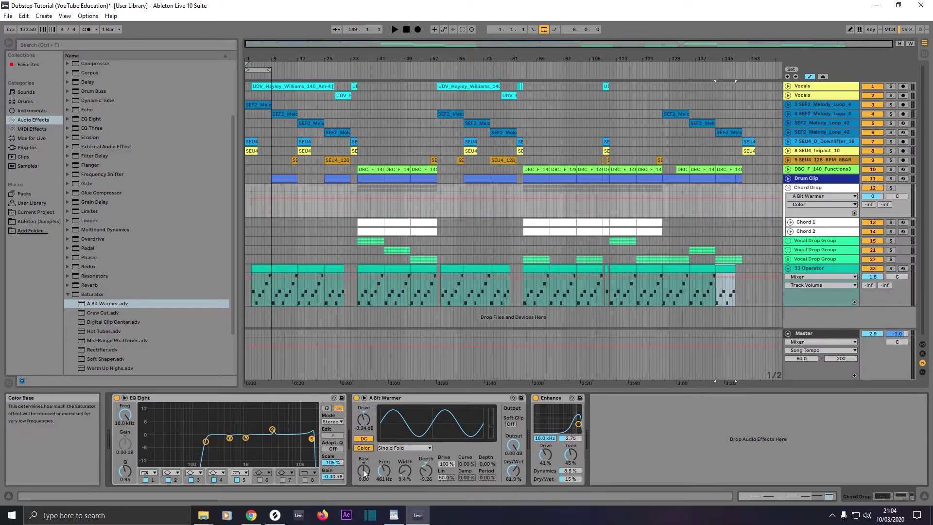
pyautogui.moveTo(364, 469); pyautogui.dragTo(384, 451)
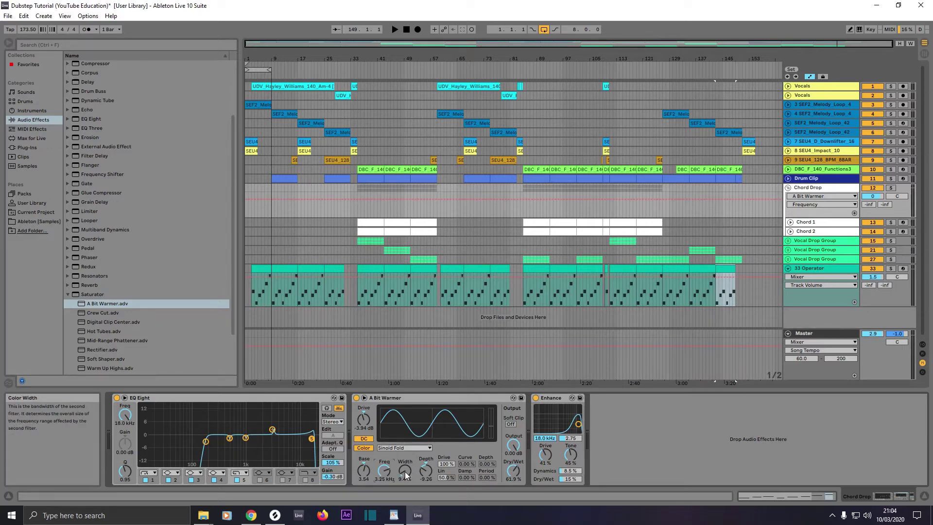
pyautogui.moveTo(407, 472); pyautogui.dragTo(406, 466)
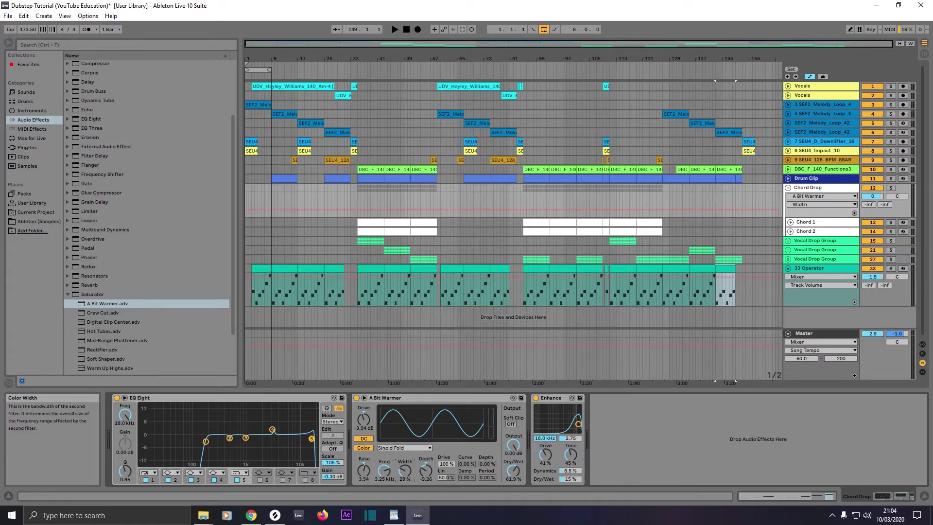
pyautogui.moveTo(406, 466); pyautogui.dragTo(426, 468)
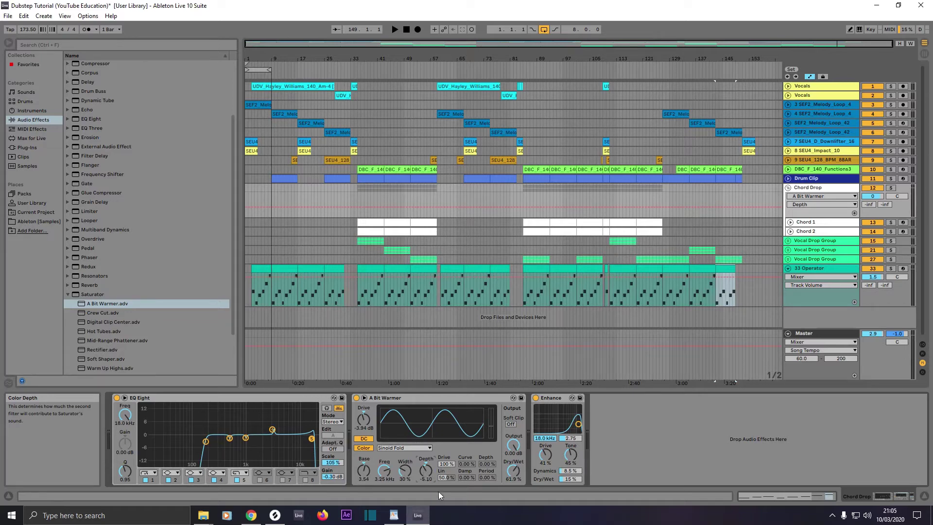
pyautogui.click(511, 426)
pyautogui.moveTo(515, 471); pyautogui.dragTo(515, 465)
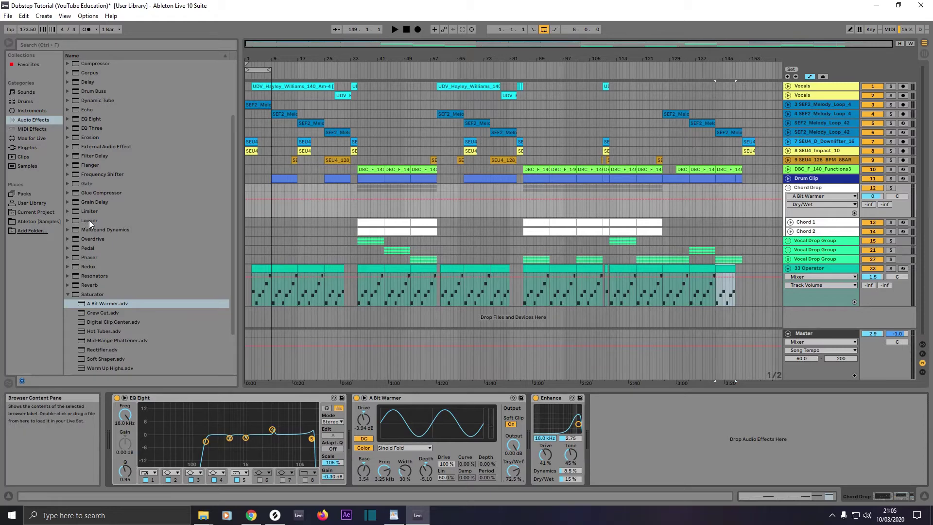
# - Add the Multiband Dynamics preset Multiband Compression after the Enhance overdrive
pyautogui.click(67, 229)
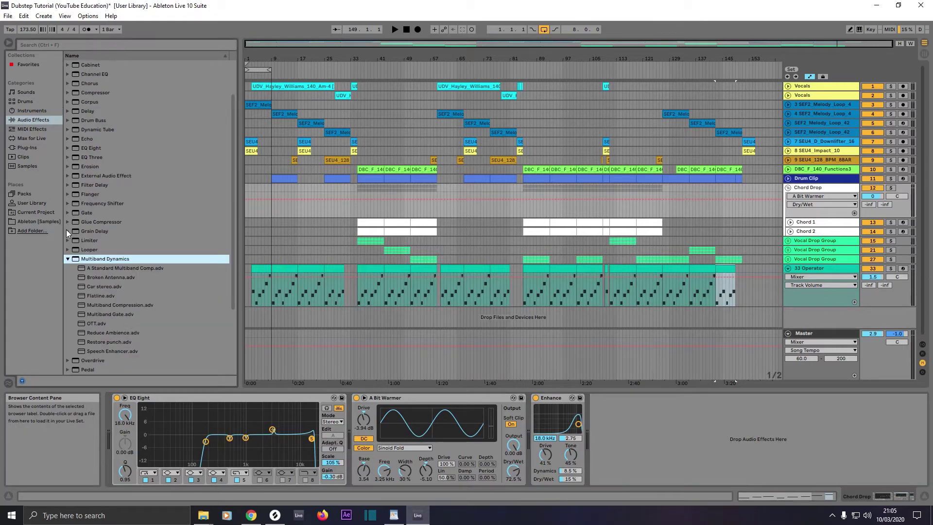
pyautogui.click(100, 306)
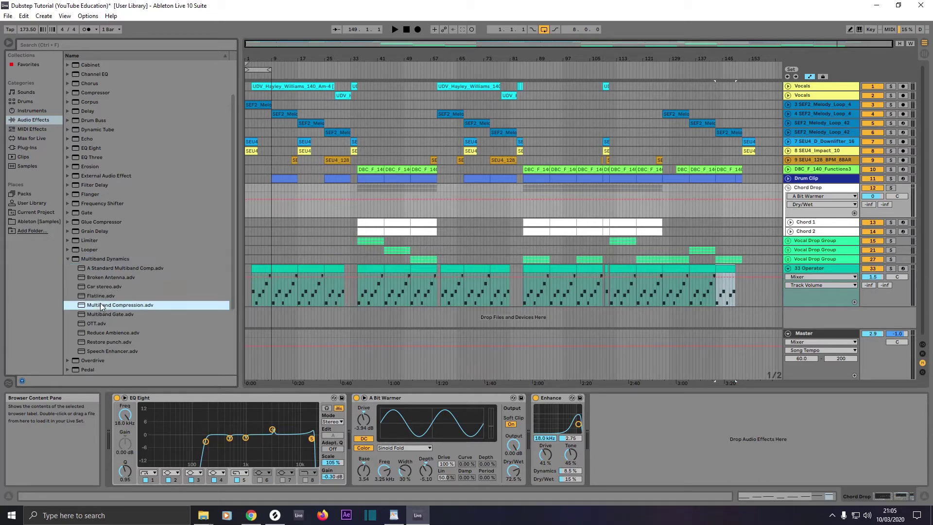
pyautogui.moveTo(100, 305); pyautogui.dragTo(615, 415)
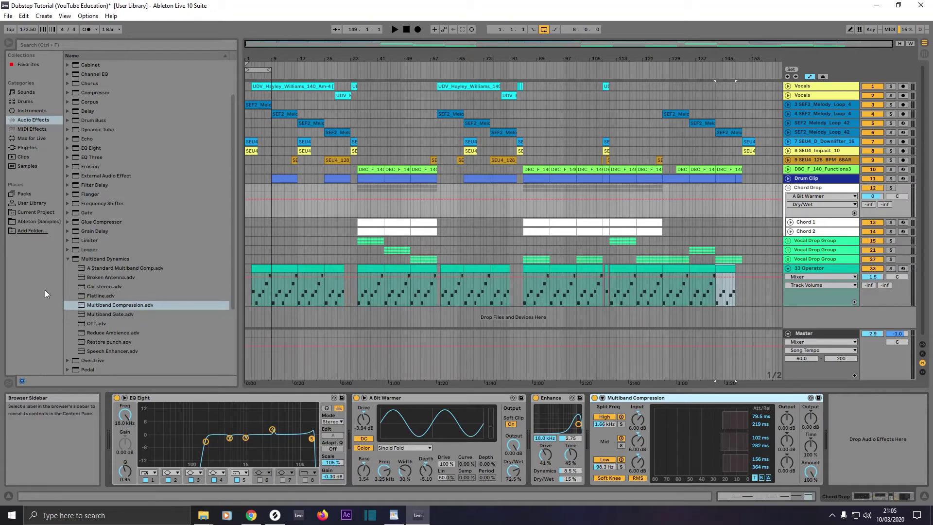
# - Add the VST plug-in Dada Life Sausage Fattener x64 after the Multiband Compression
pyautogui.click(28, 148)
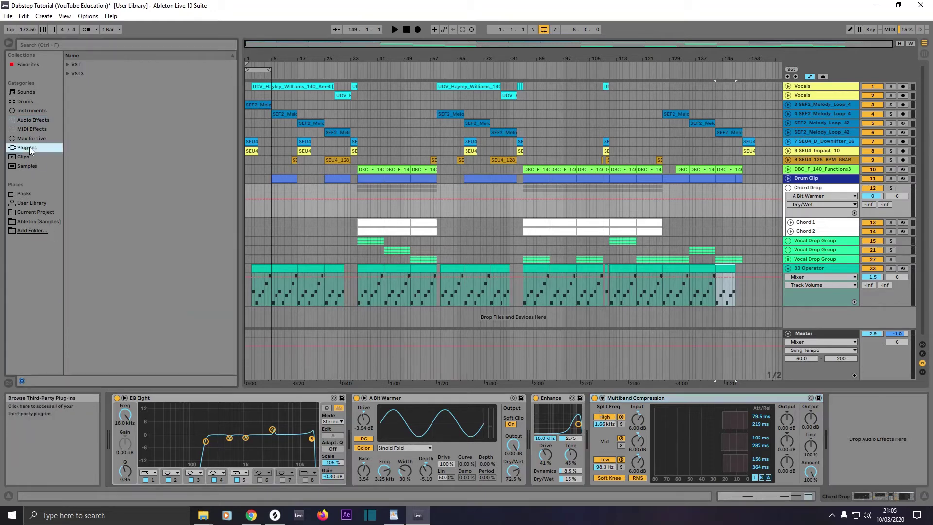
pyautogui.click(67, 67)
pyautogui.click(73, 76)
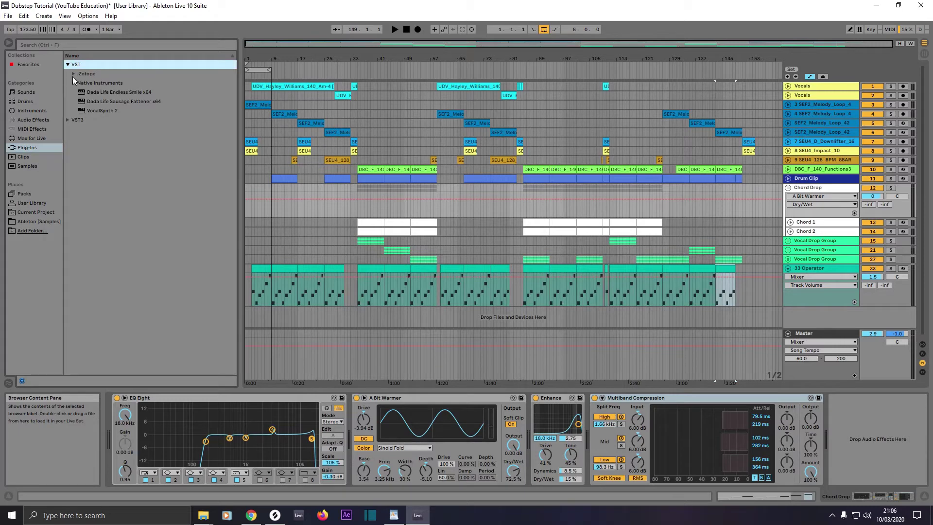
pyautogui.click(72, 76)
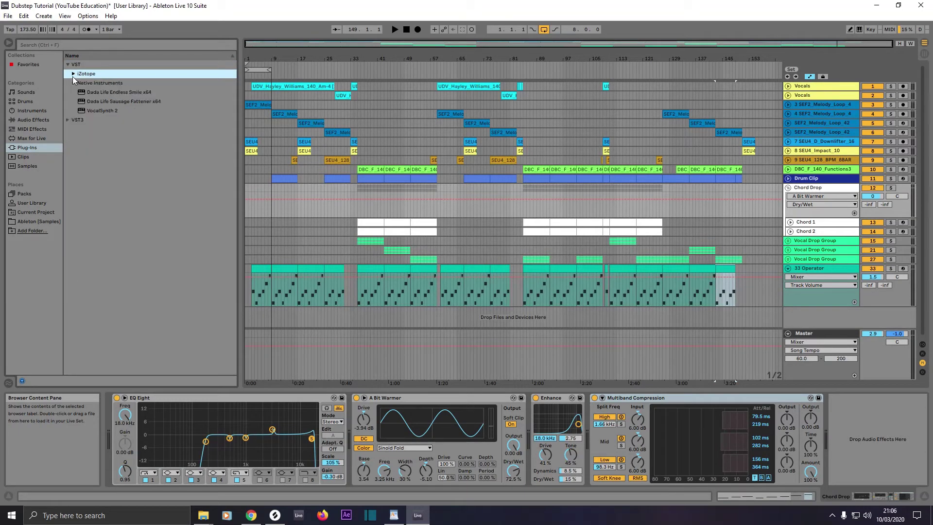
pyautogui.click(120, 103)
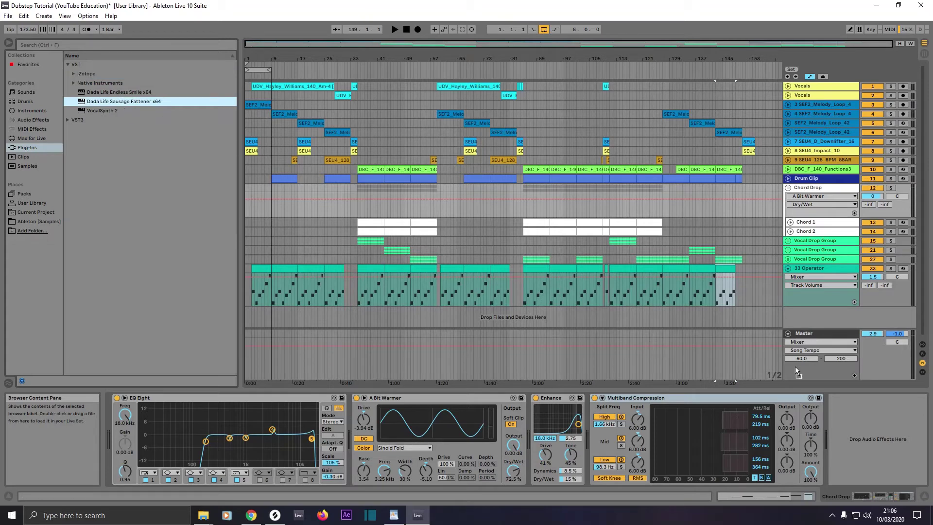
pyautogui.moveTo(795, 367); pyautogui.dragTo(830, 410)
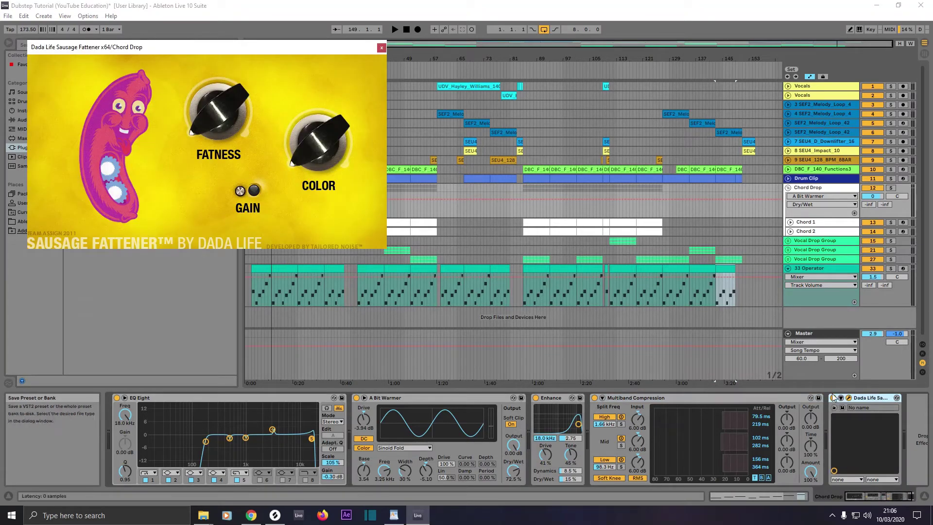
# - Set the Sausage Fattener to 3.8% color, 5.0% fatness and 3.0 dB gain, and close its window
pyautogui.moveTo(297, 160)
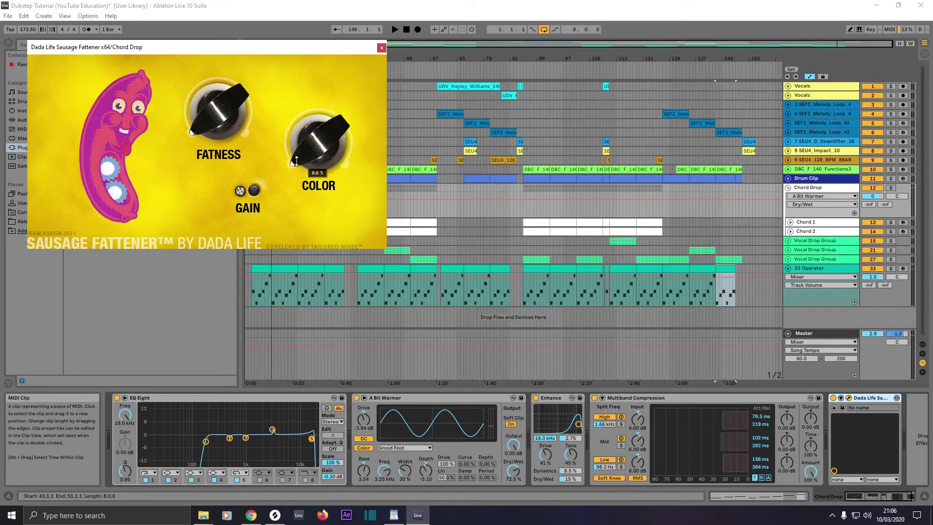
pyautogui.moveTo(296, 161); pyautogui.dragTo(296, 156)
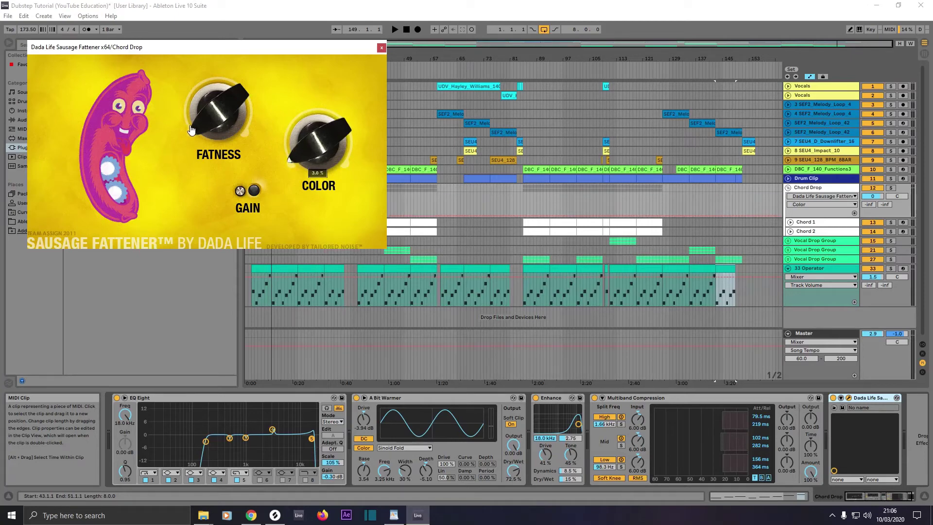
pyautogui.moveTo(190, 129); pyautogui.dragTo(189, 117)
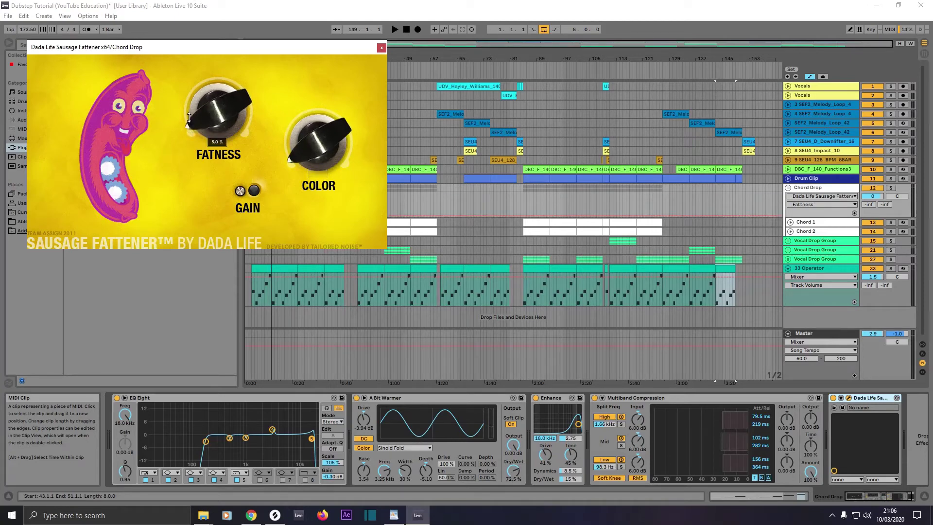
pyautogui.moveTo(233, 191); pyautogui.dragTo(231, 183)
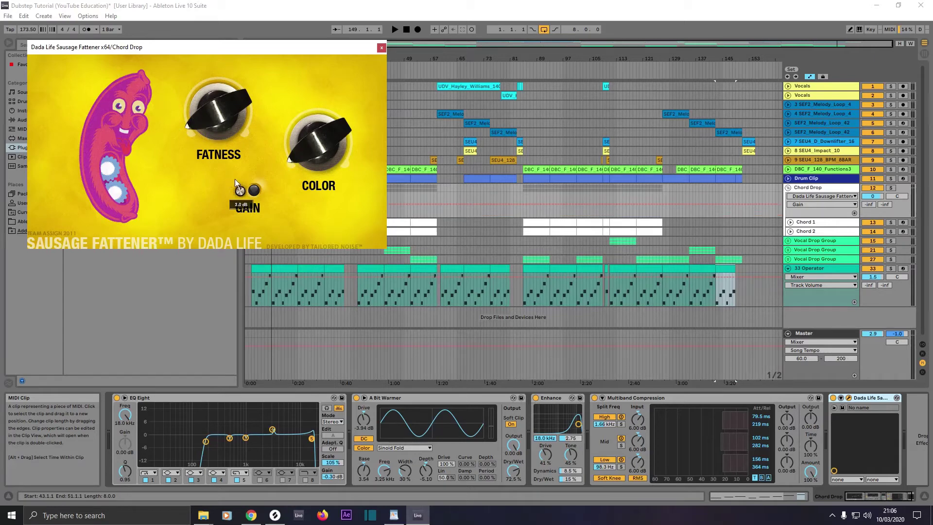
pyautogui.click(381, 47)
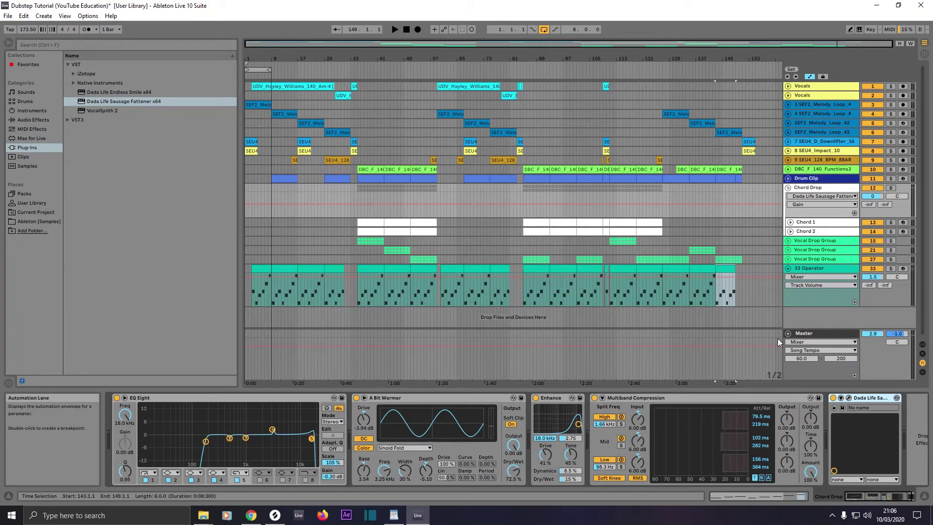
# - Play the arrangement from the Chord 1 clip at bar 85 while lowering the Chord Drop group's volume to -3.5 dB
pyautogui.click(538, 224)
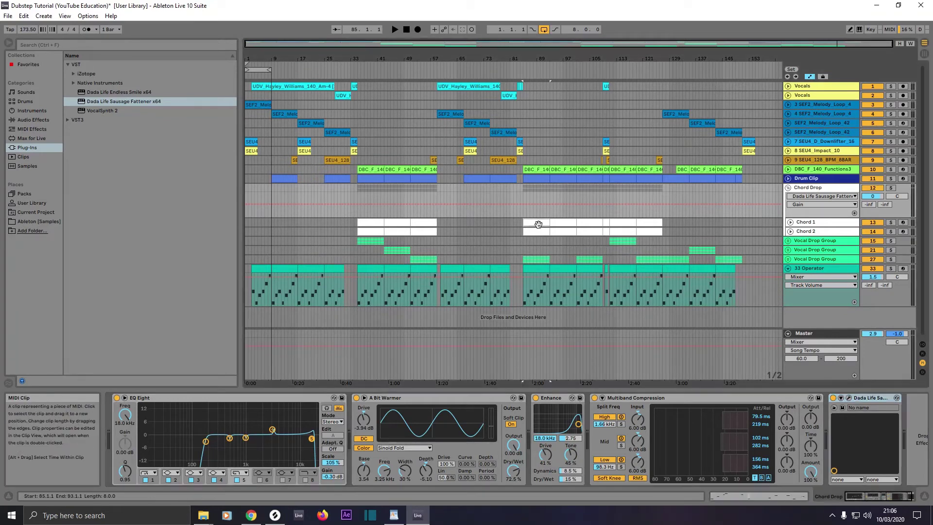
pyautogui.press('space')
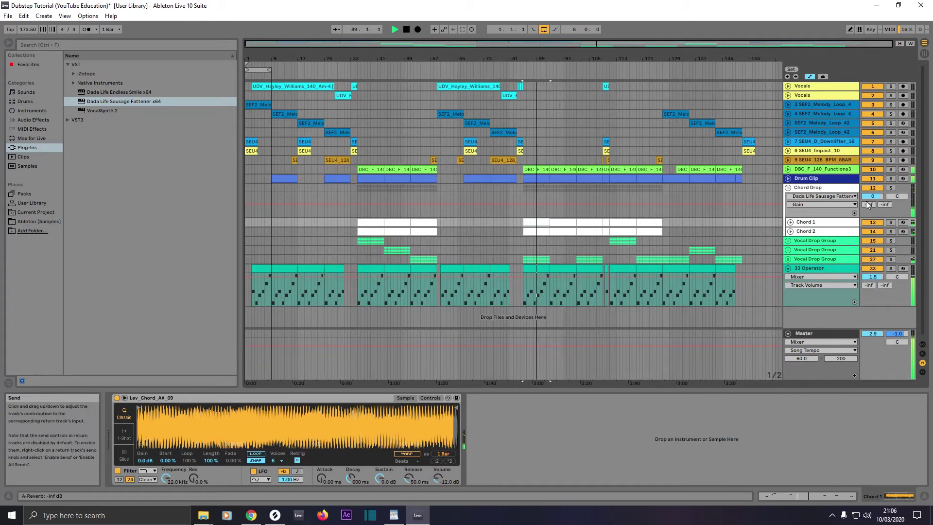
pyautogui.moveTo(873, 196)
pyautogui.mouseDown()
pyautogui.moveTo(872, 215)
pyautogui.moveTo(873, 202)
pyautogui.mouseUp()
pyautogui.press('space')
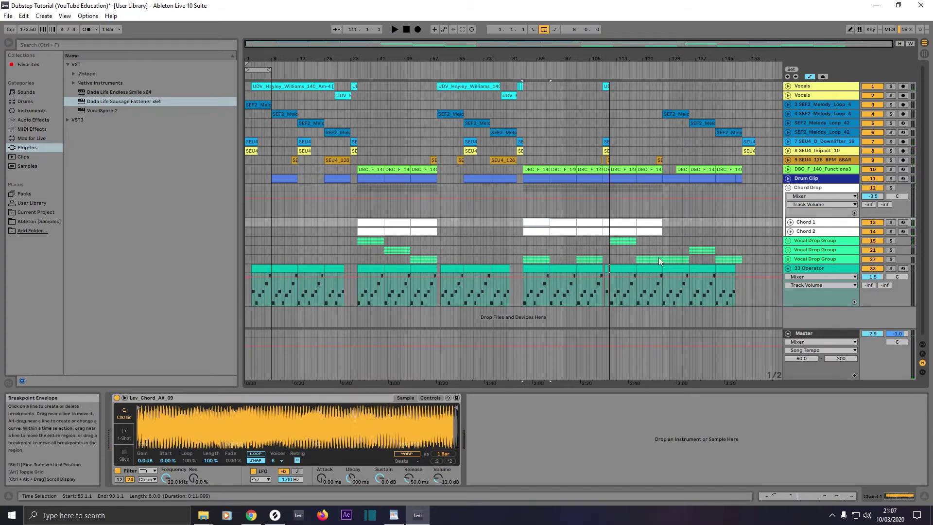
# - Group Chord Drop's effects from EQ Eight through Sausage Fattener into one Audio Effect Rack
pyautogui.click(627, 208)
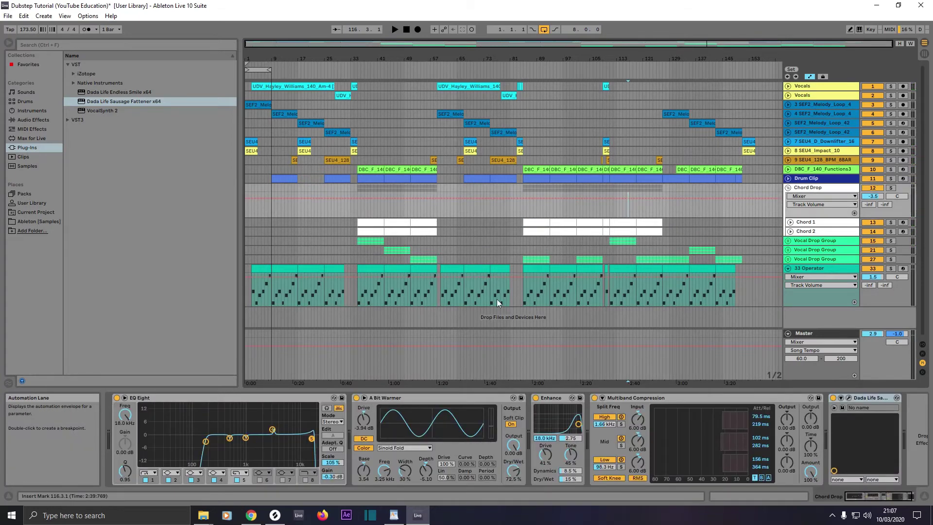
pyautogui.click(209, 396)
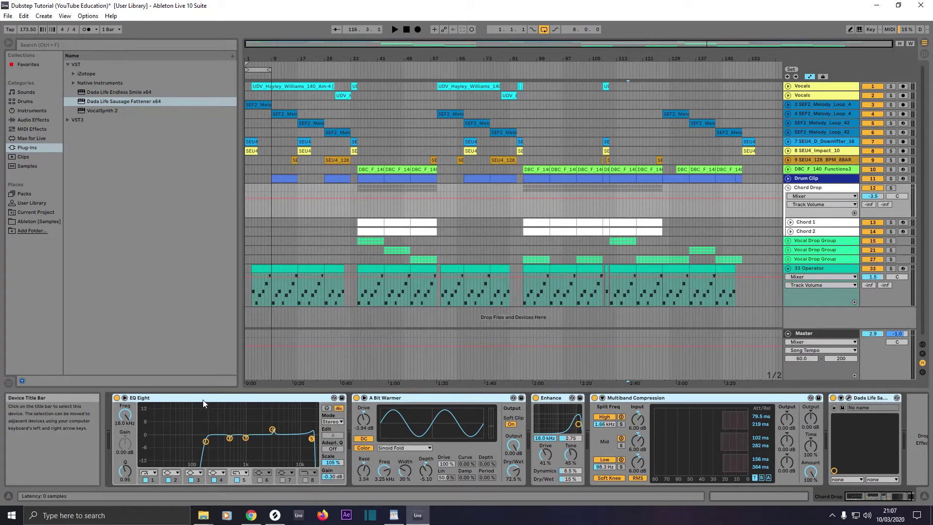
pyautogui.rightClick(202, 399)
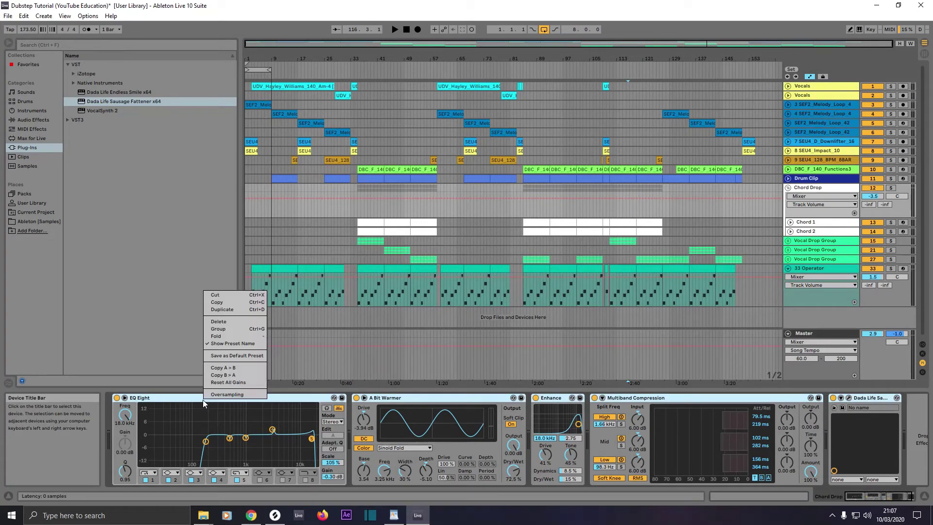
pyautogui.click(230, 328)
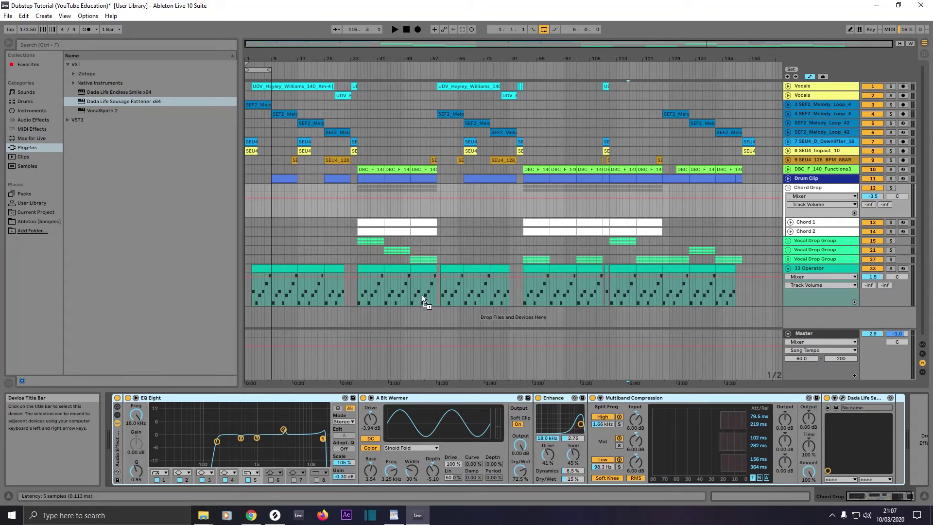
# - Copy the Audio Effect Rack from Chord Drop onto melody loop tracks 3 and 4
pyautogui.click(436, 282)
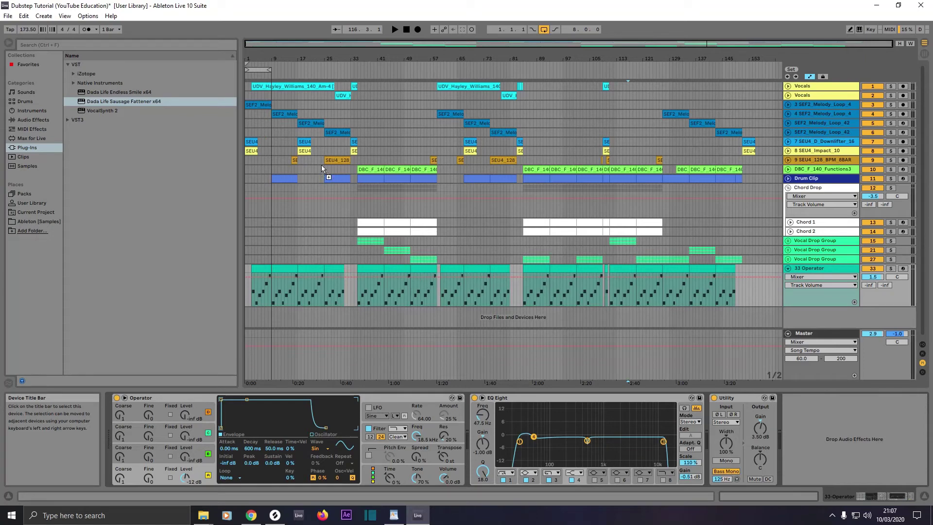
pyautogui.click(261, 105)
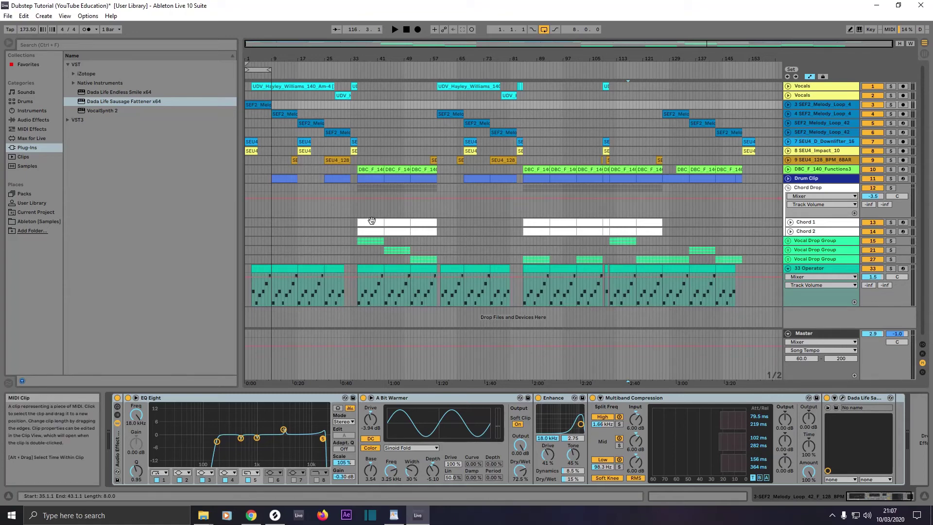
pyautogui.click(117, 451)
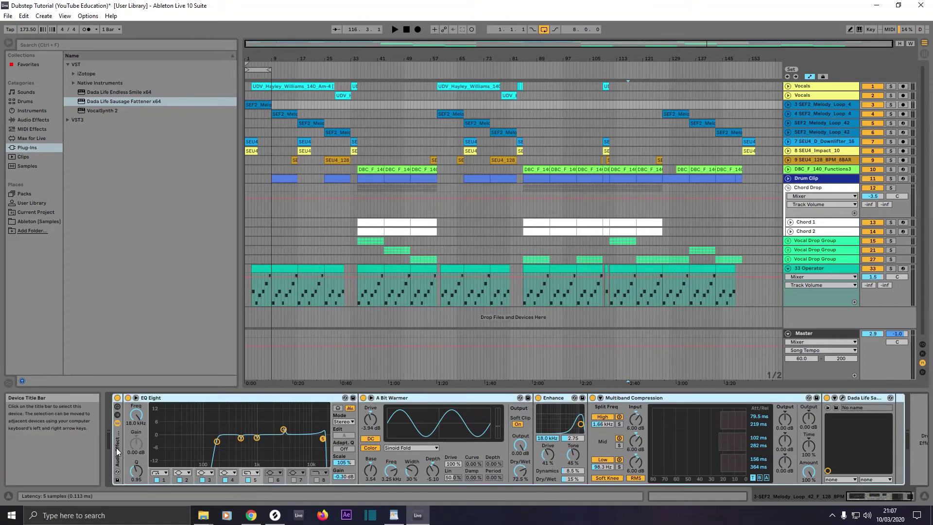
pyautogui.moveTo(117, 449); pyautogui.dragTo(274, 113)
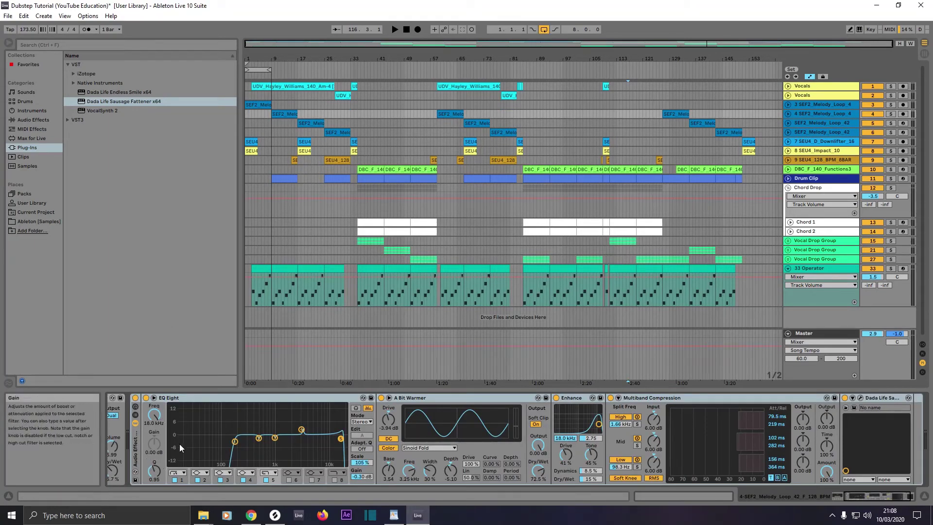
# - Move track 4's Amp into the effect rack, between Multiband Compression and Sausage Fattener
pyautogui.moveTo(860, 493); pyautogui.dragTo(832, 498)
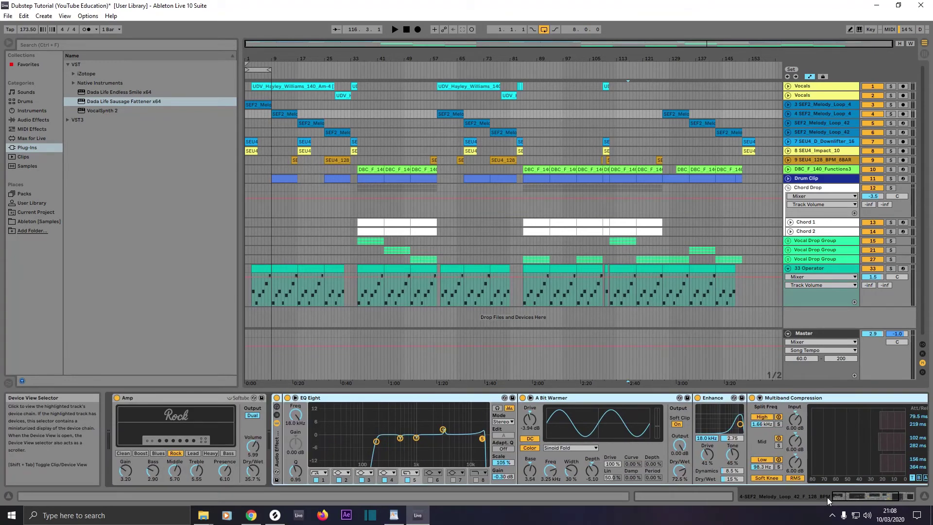
pyautogui.click(182, 400)
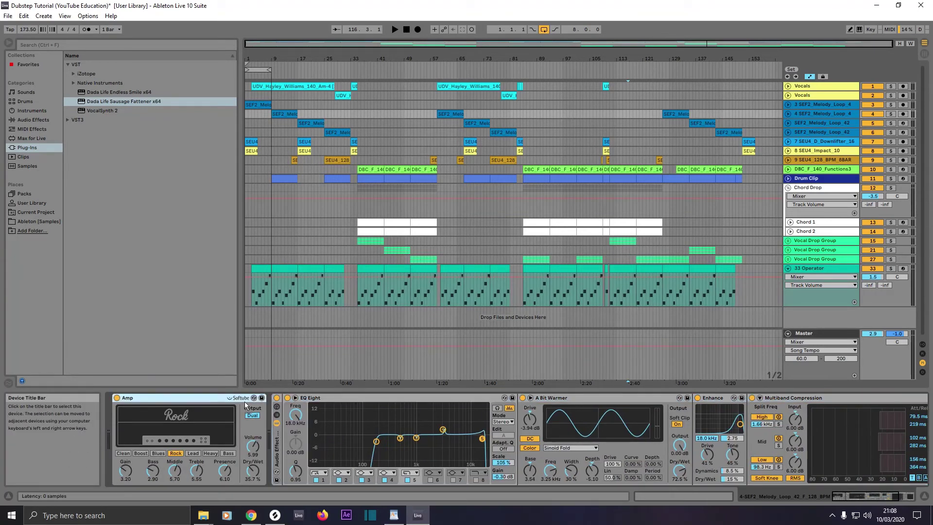
pyautogui.moveTo(244, 401)
pyautogui.mouseDown()
pyautogui.moveTo(922, 417)
pyautogui.moveTo(797, 425)
pyautogui.mouseUp()
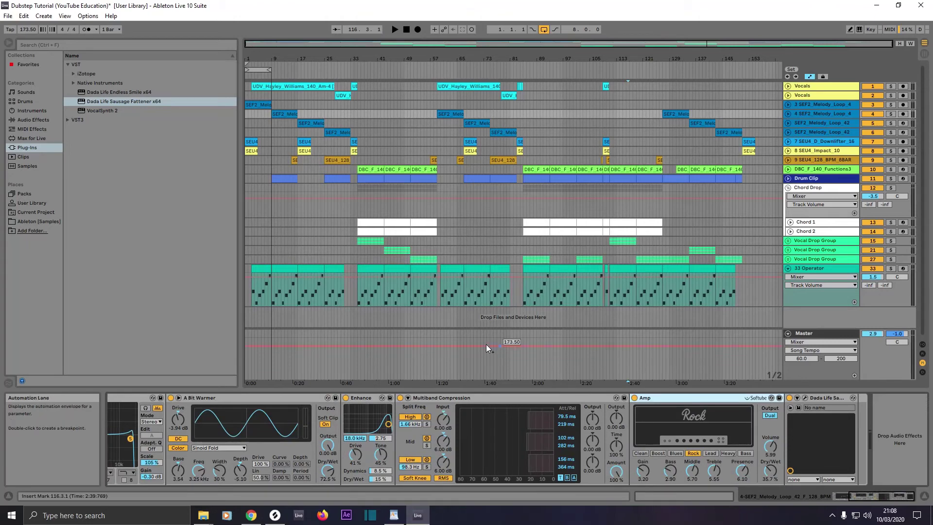
# - Copy the Audio Effect Rack from melody loop track 3 onto melody loop track 5
pyautogui.click(252, 105)
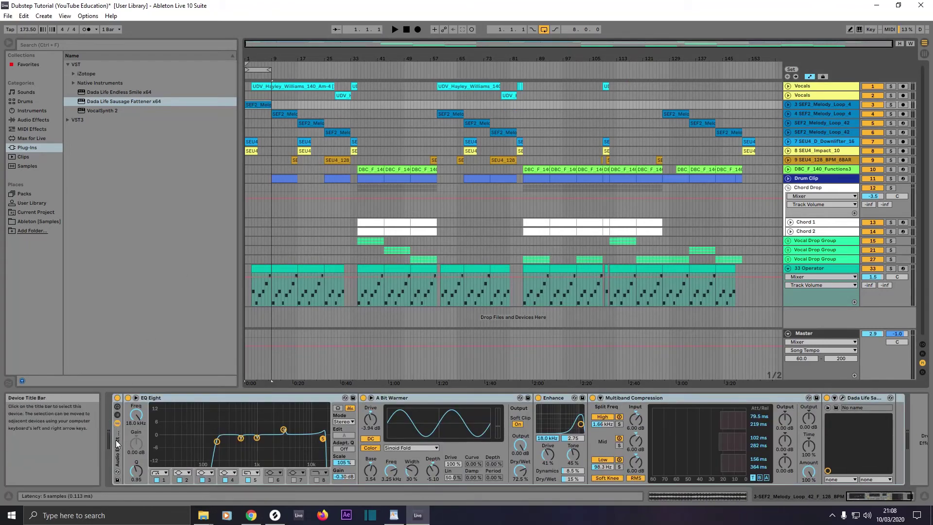
pyautogui.moveTo(117, 443); pyautogui.dragTo(303, 123)
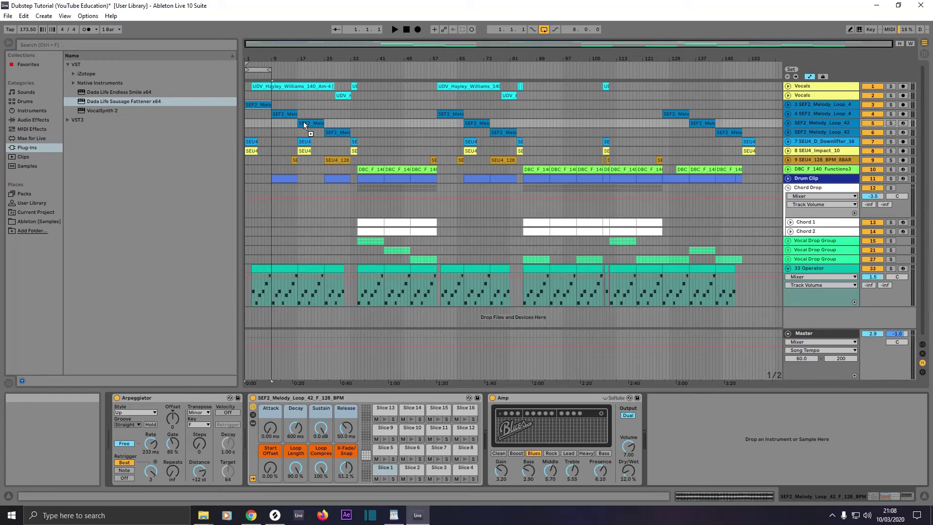
pyautogui.moveTo(305, 126); pyautogui.dragTo(302, 121)
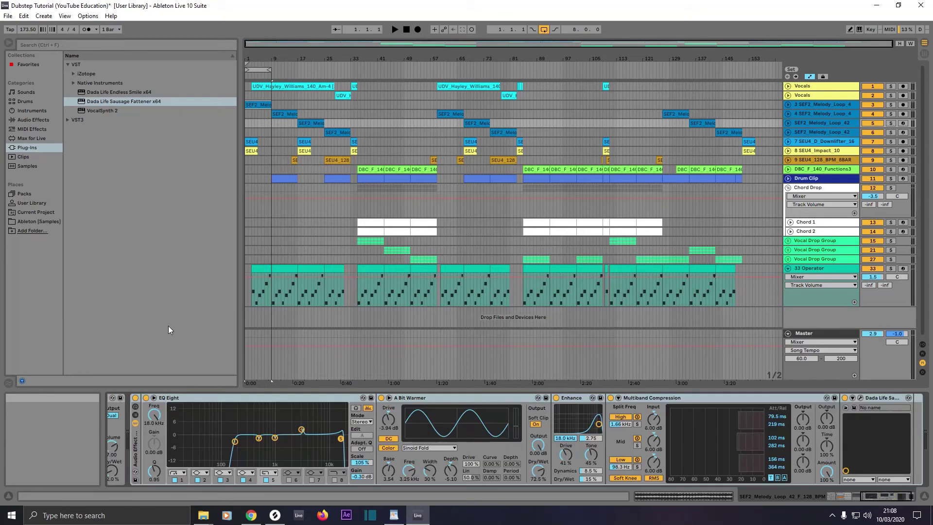
# - Move track 5's Amp into its effect rack, between Multiband Compression and Sausage Fattener
pyautogui.moveTo(893, 495); pyautogui.dragTo(433, 450)
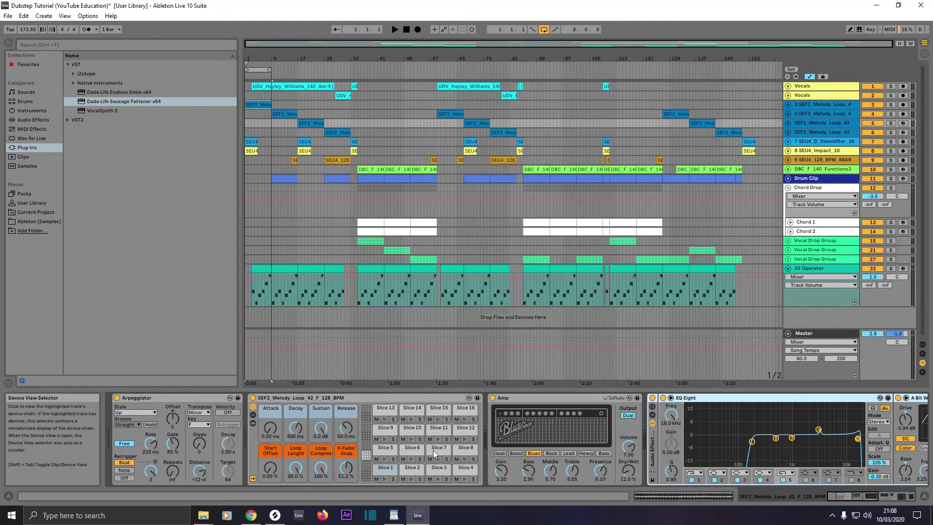
pyautogui.click(517, 397)
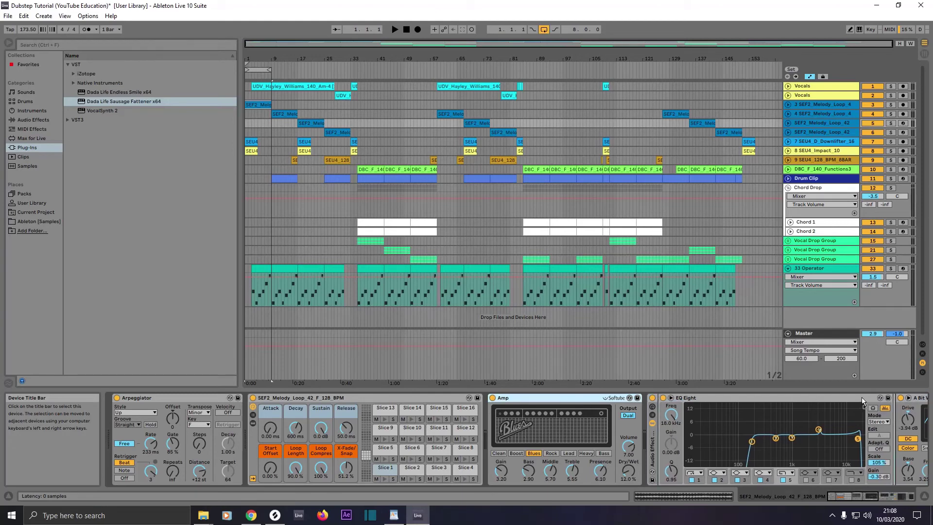
pyautogui.scroll(-6, 917, 429)
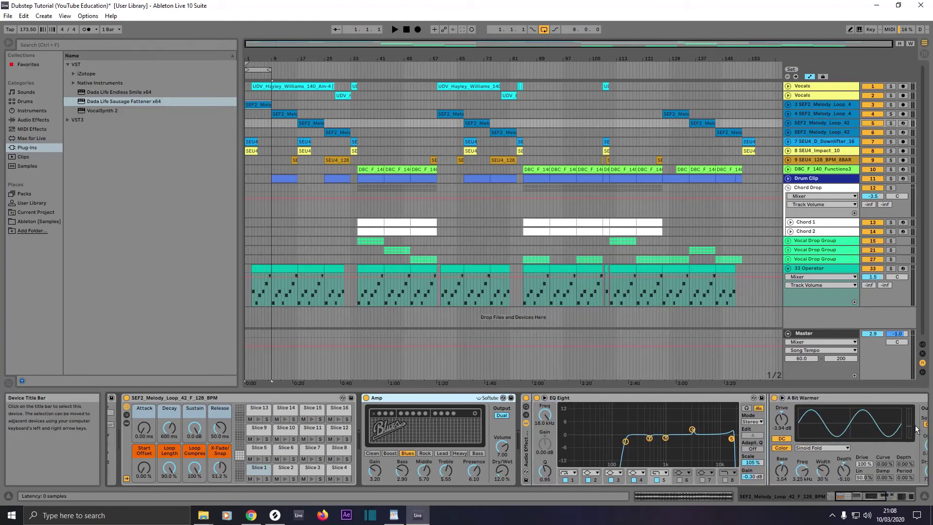
pyautogui.scroll(-4, 917, 430)
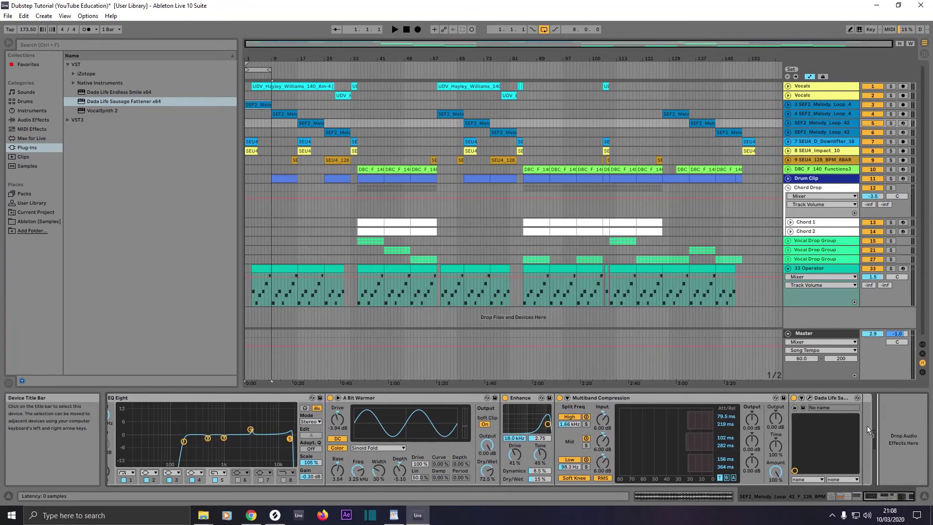
pyautogui.scroll(4, 792, 417)
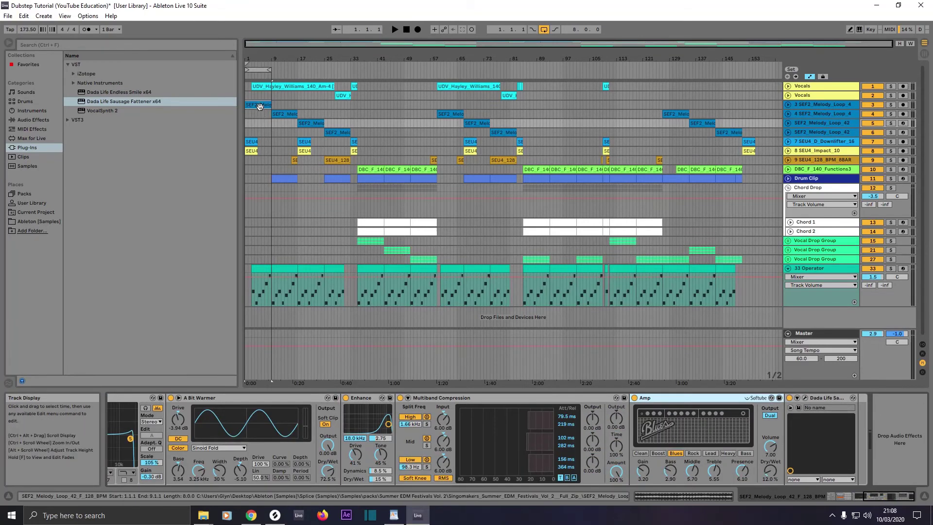
# - Copy the Audio Effect Rack from melody loop track 3 onto melody loop track 6
pyautogui.scroll(5, 195, 437)
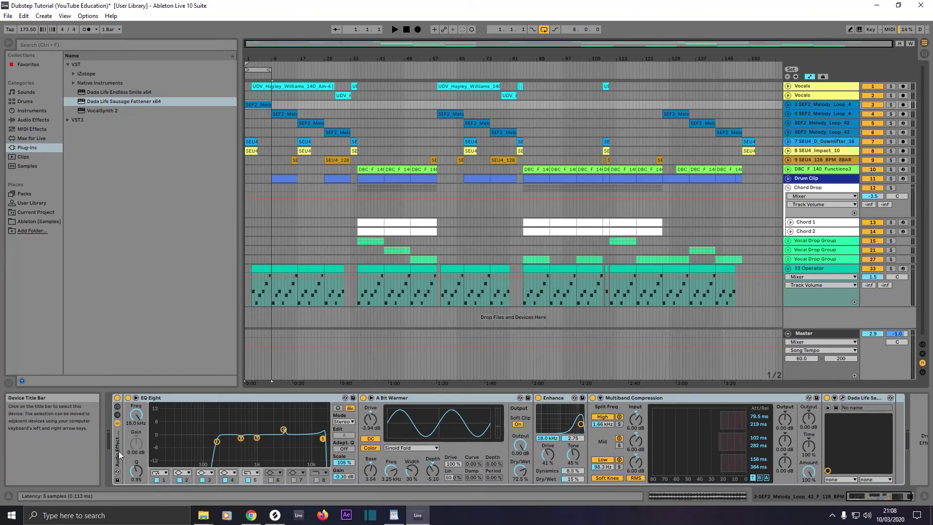
pyautogui.moveTo(120, 456); pyautogui.dragTo(327, 132)
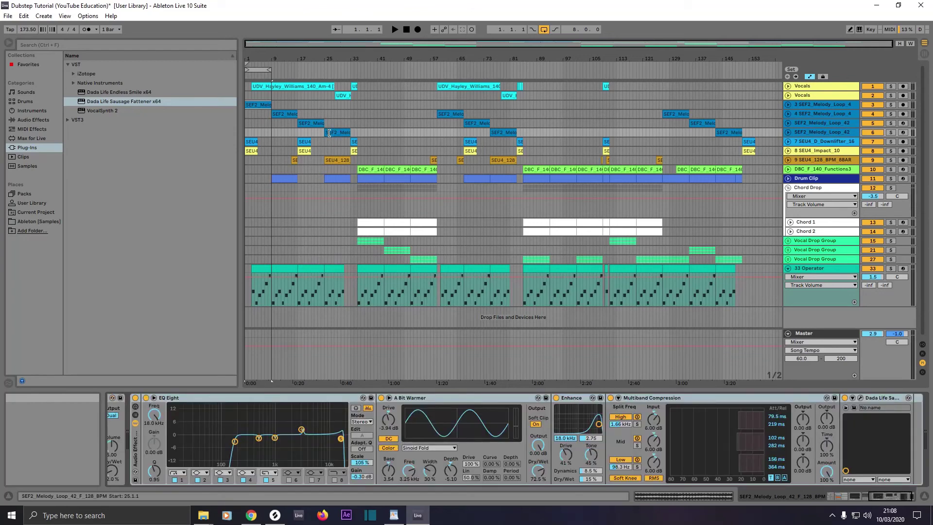
# - Move track 6's Amp into its effect rack, between Multiband Compression and Sausage Fattener
pyautogui.hscroll(-5, 472, 401)
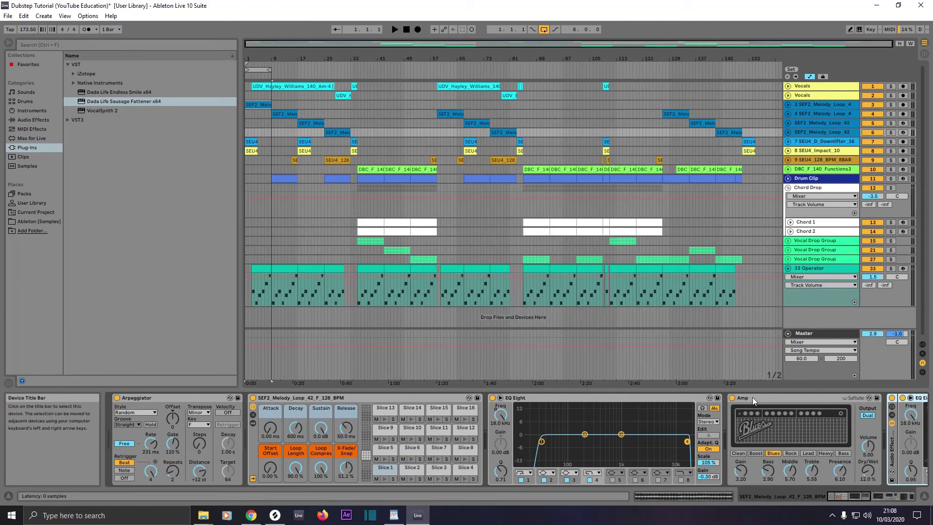
pyautogui.click(787, 398)
pyautogui.hscroll(8, 925, 418)
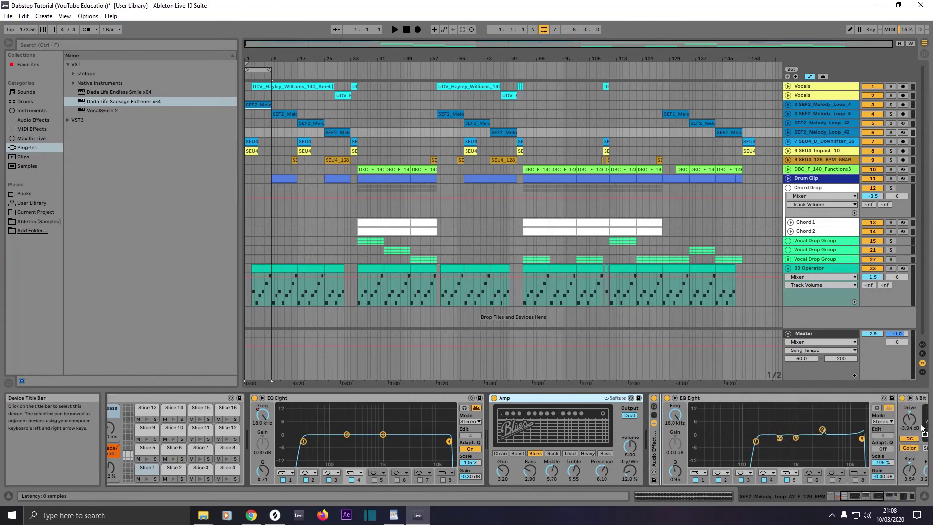
pyautogui.hscroll(6, 924, 430)
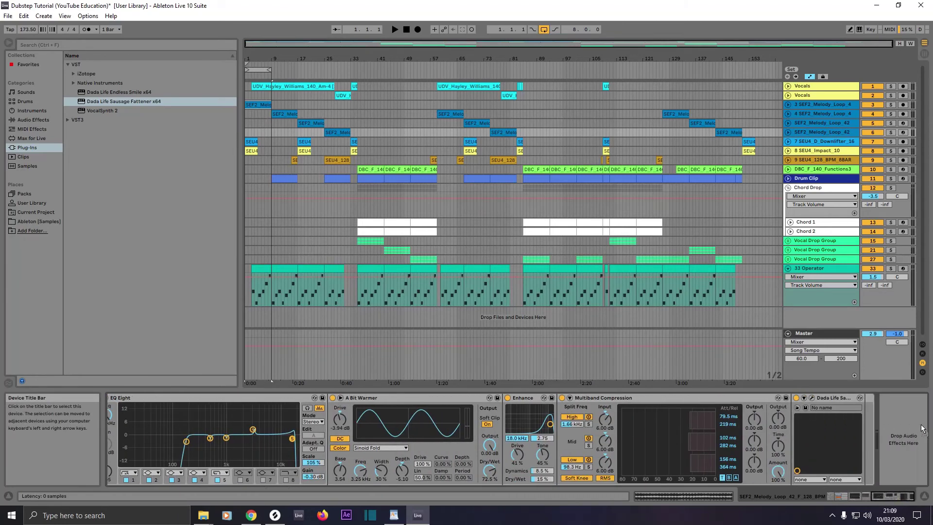
pyautogui.moveTo(795, 429); pyautogui.dragTo(798, 426)
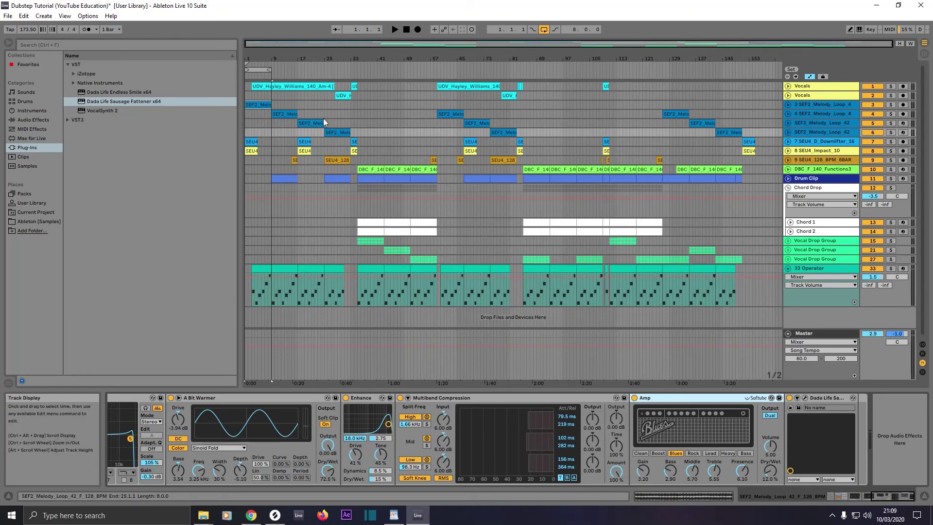
# - Copy the vocal effect rack from the first Vocals track onto the three Vocal Drop Group tracks 15, 21 and 27
pyautogui.click(299, 88)
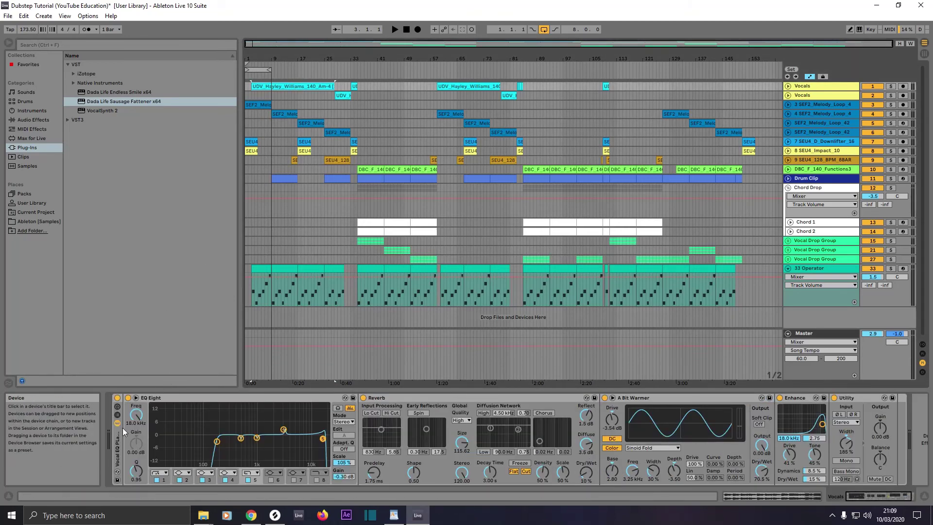
pyautogui.click(117, 455)
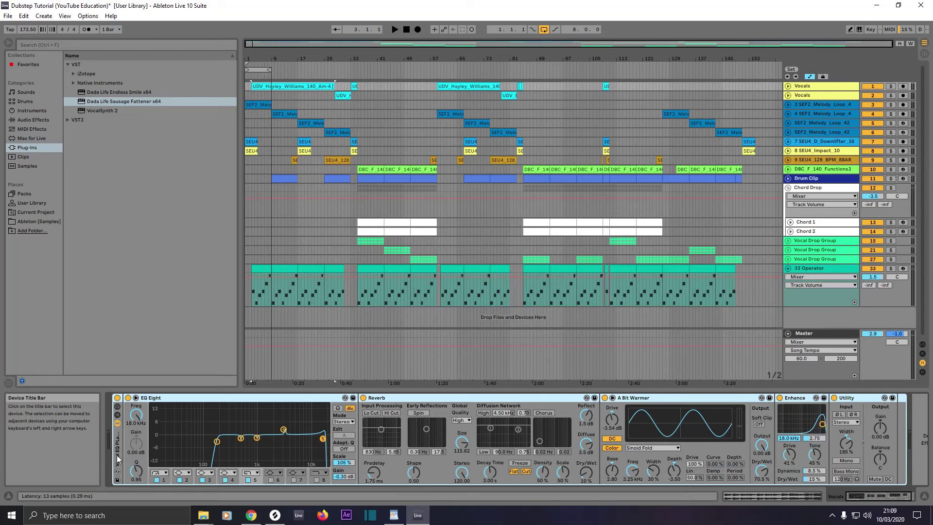
pyautogui.moveTo(117, 455); pyautogui.dragTo(494, 275)
pyautogui.moveTo(540, 239); pyautogui.dragTo(540, 239)
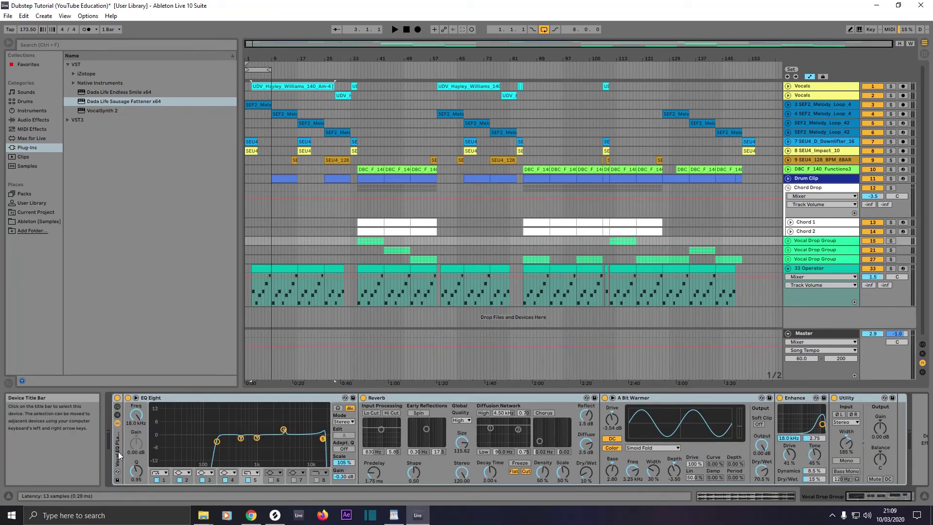
pyautogui.moveTo(118, 451); pyautogui.dragTo(563, 249)
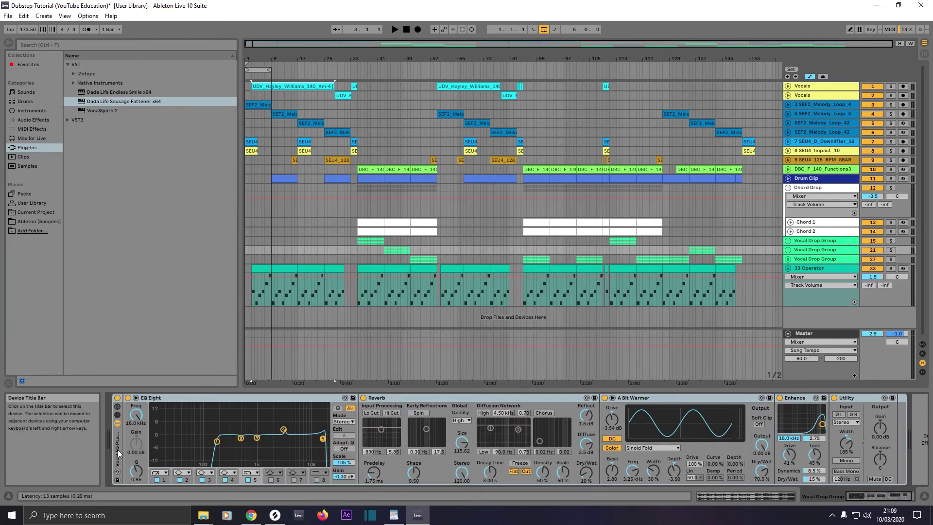
pyautogui.moveTo(117, 450); pyautogui.dragTo(494, 272)
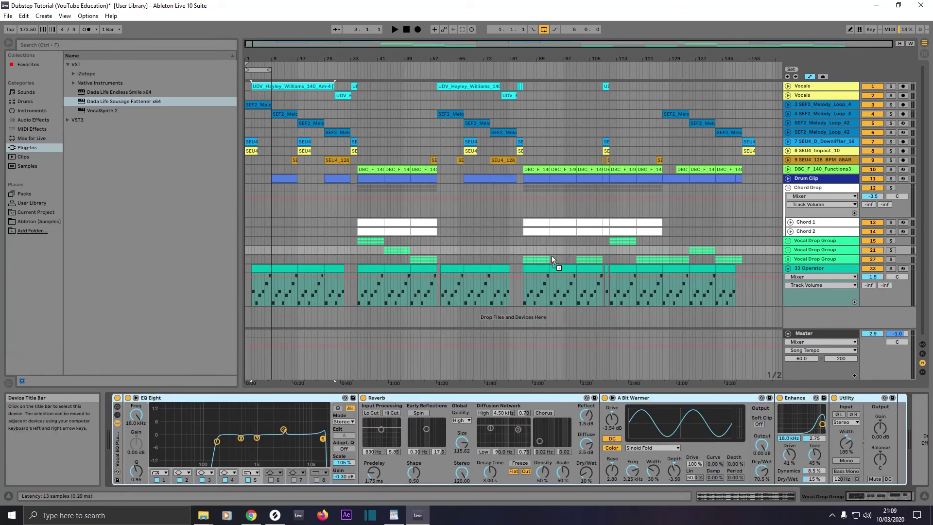
pyautogui.moveTo(552, 255); pyautogui.dragTo(555, 258)
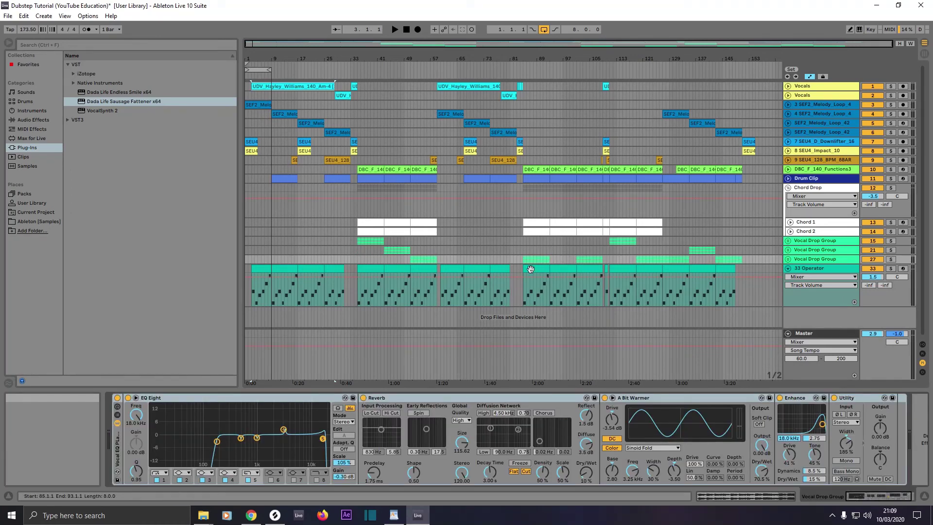